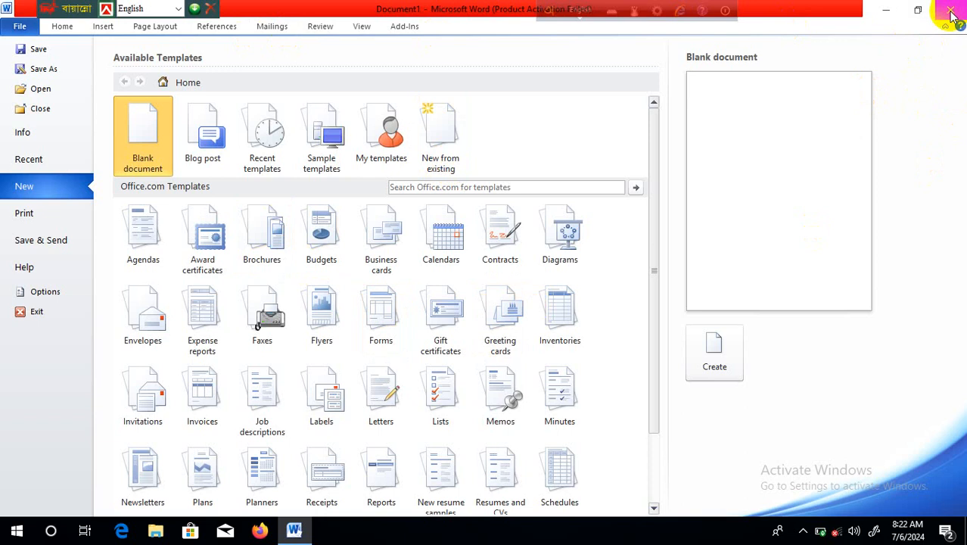
Create a new blank document and enter the text "ftyr6tuytuytuytr\iutf" in it
click(951, 11)
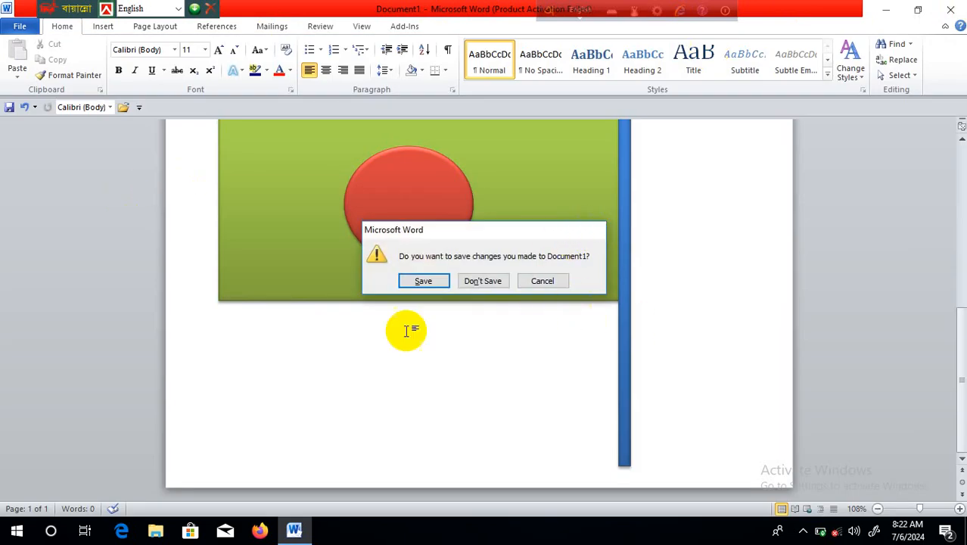
key(Escape)
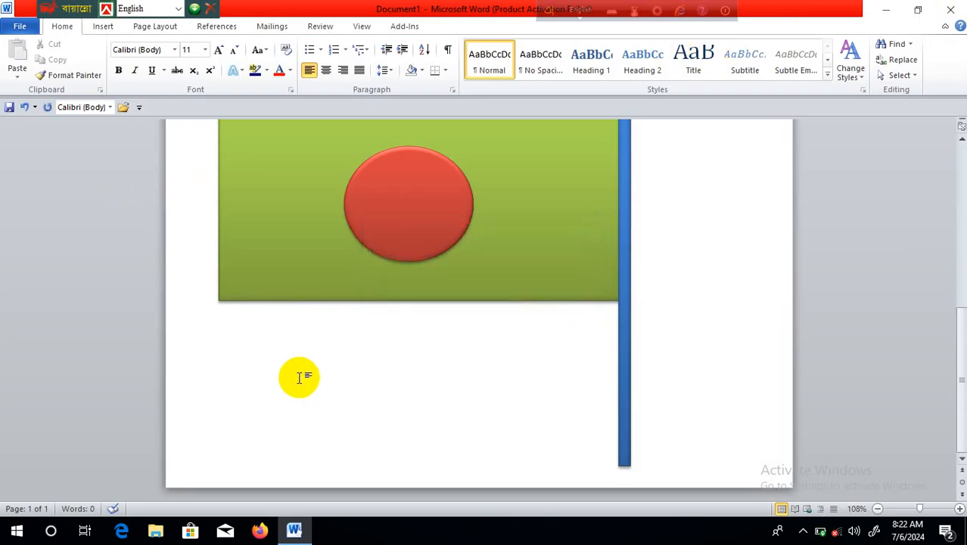
key(ctrl+n)
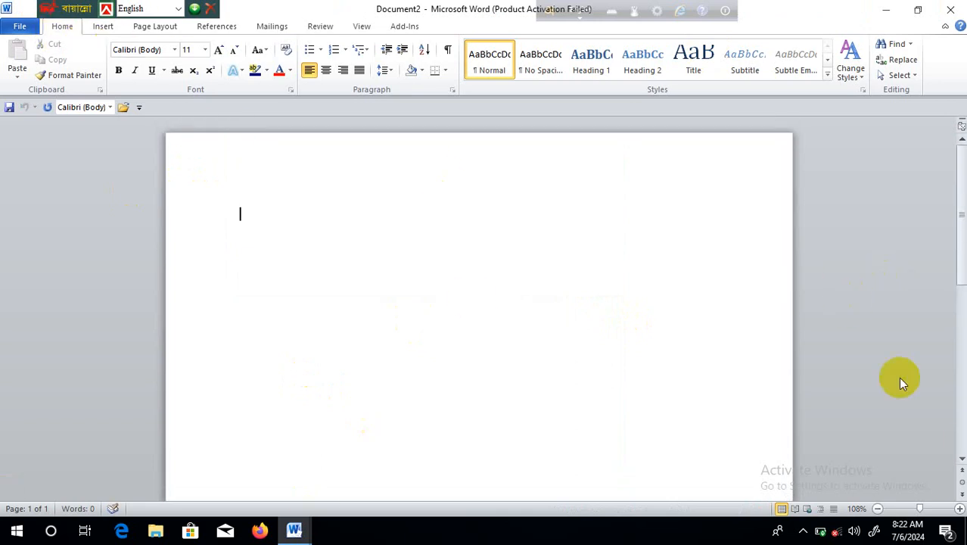
text(ftyr6)
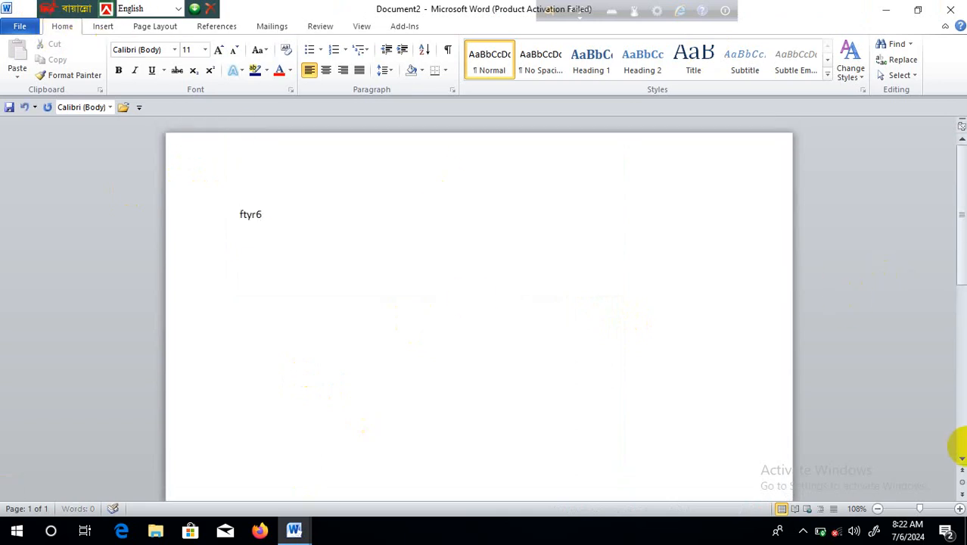
text(tuytuytr\iutf)
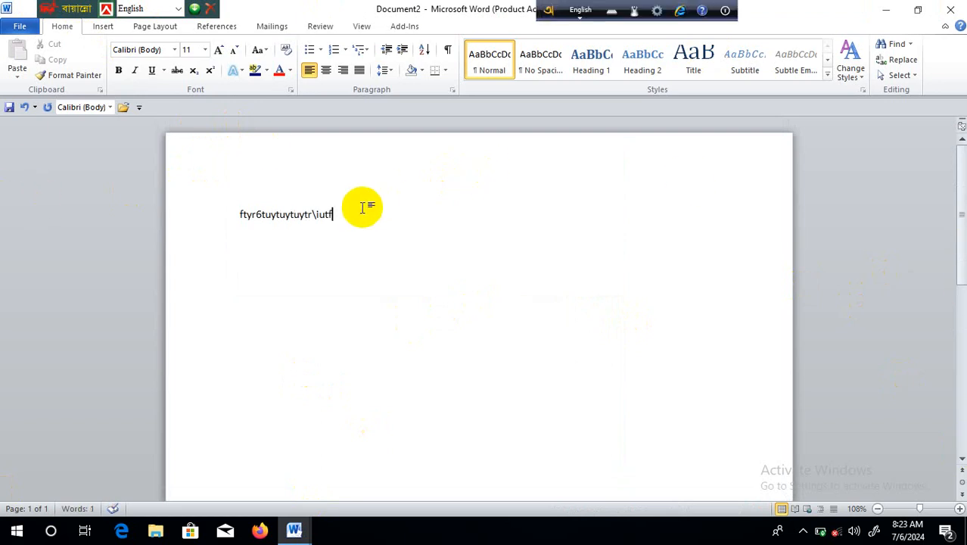
Enlarge the typed line of text to font size 28
click(222, 198)
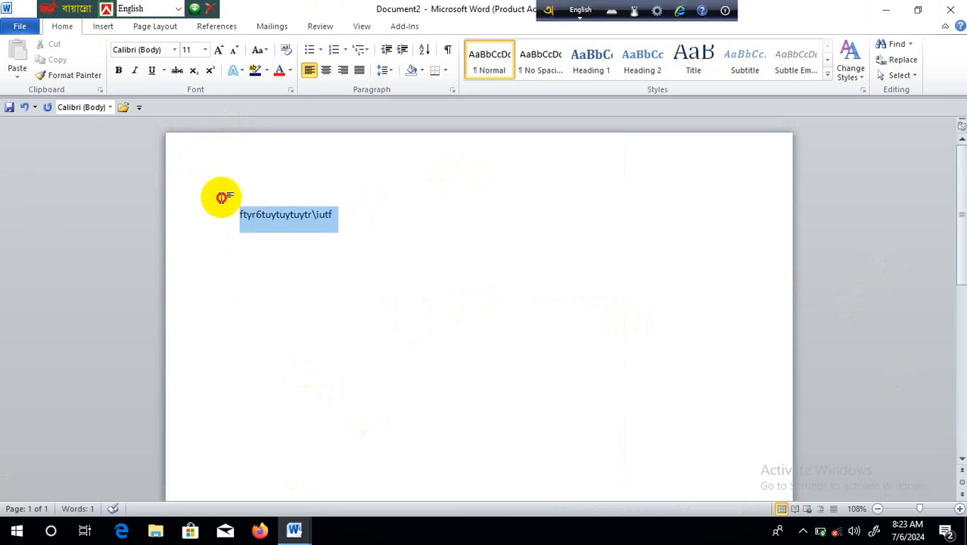
click(217, 51)
click(217, 51)
click(217, 52)
click(216, 52)
click(216, 51)
click(216, 51)
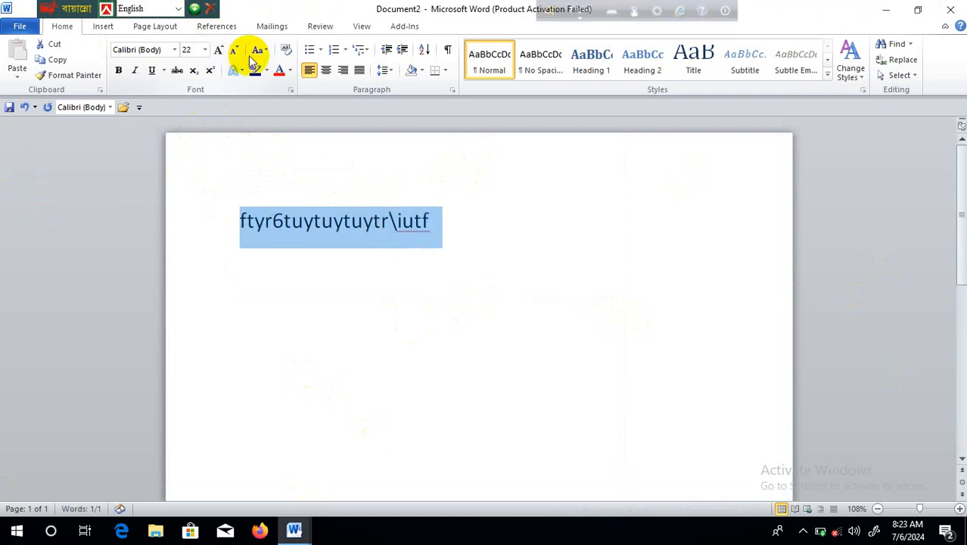
click(235, 51)
click(235, 50)
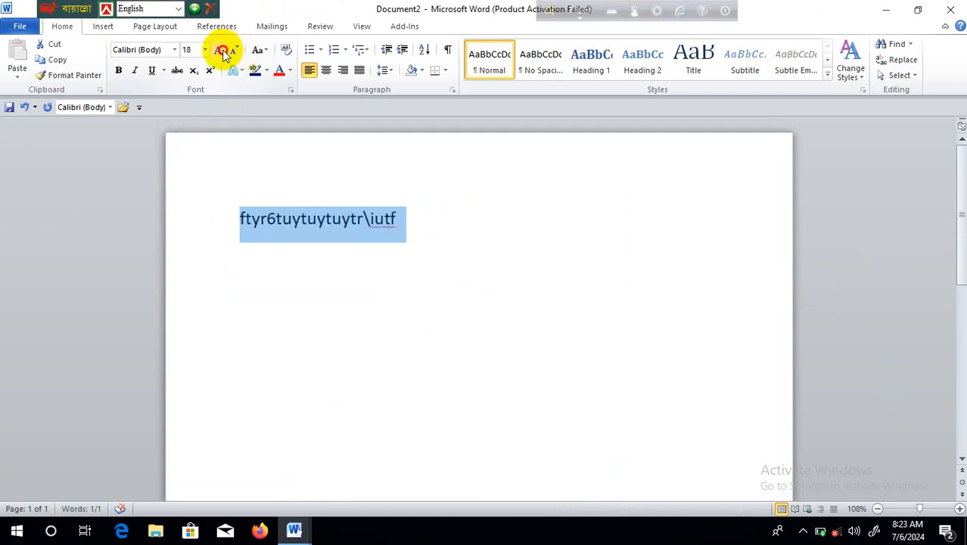
click(221, 51)
click(221, 51)
click(220, 51)
click(221, 50)
click(220, 50)
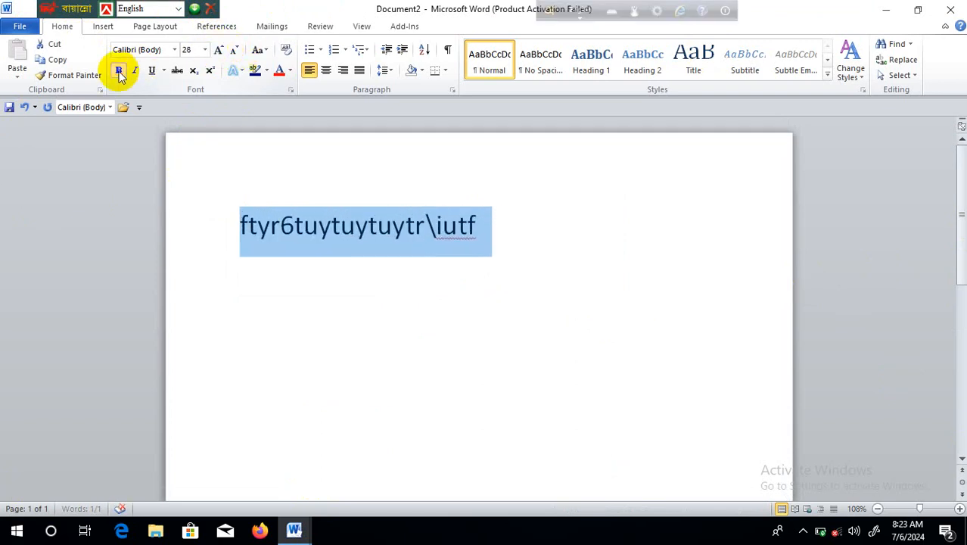
Try bold, italic and underline on the line one after another, removing each again
click(119, 72)
click(119, 72)
click(134, 72)
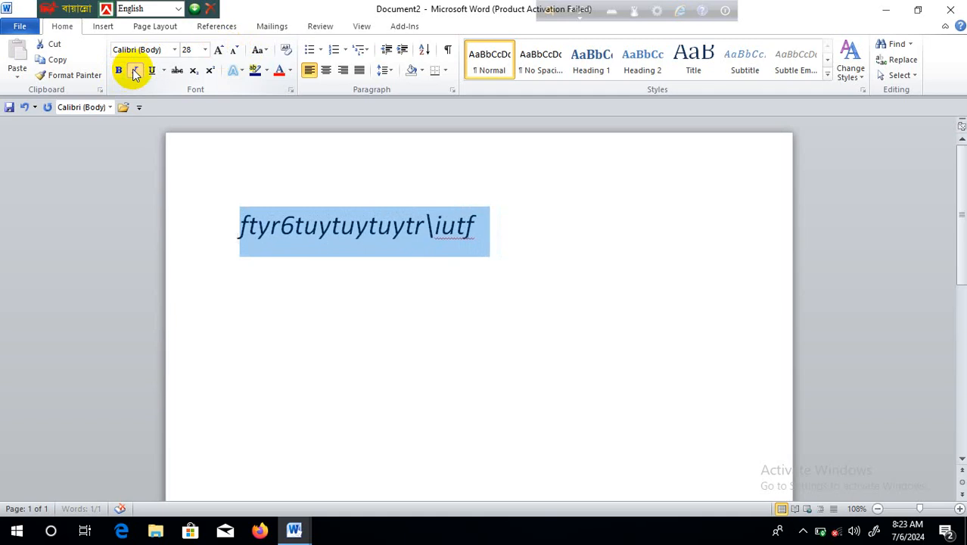
click(134, 71)
click(151, 73)
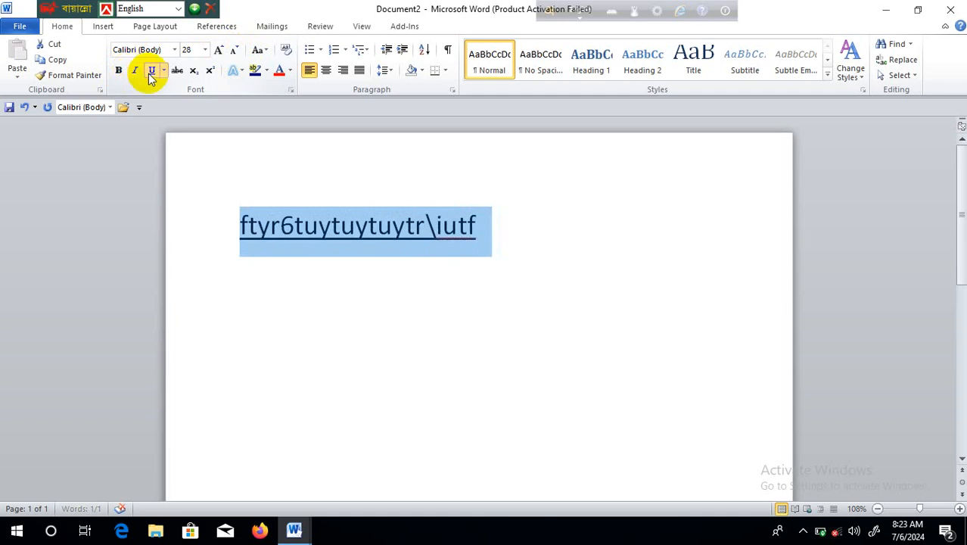
click(151, 73)
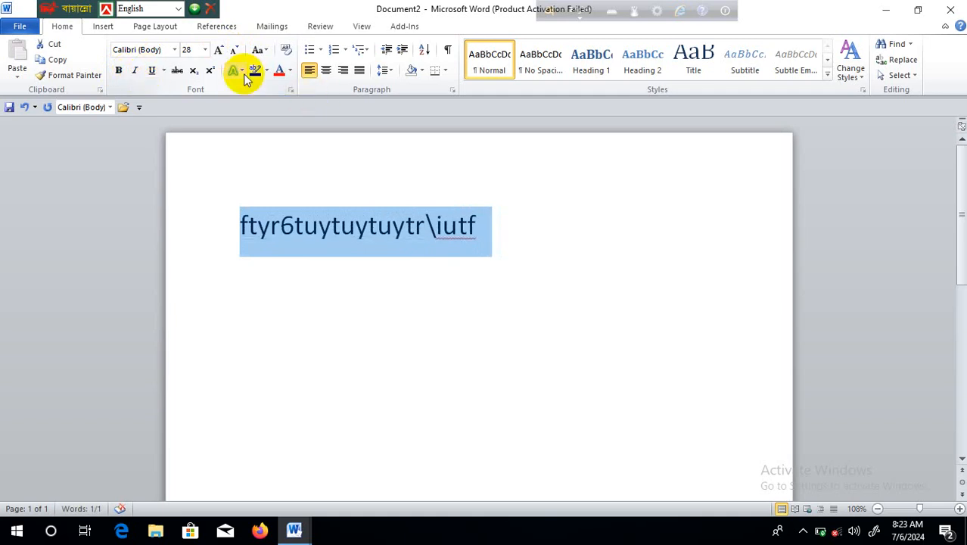
Highlight the line of text in dark yellow
click(241, 73)
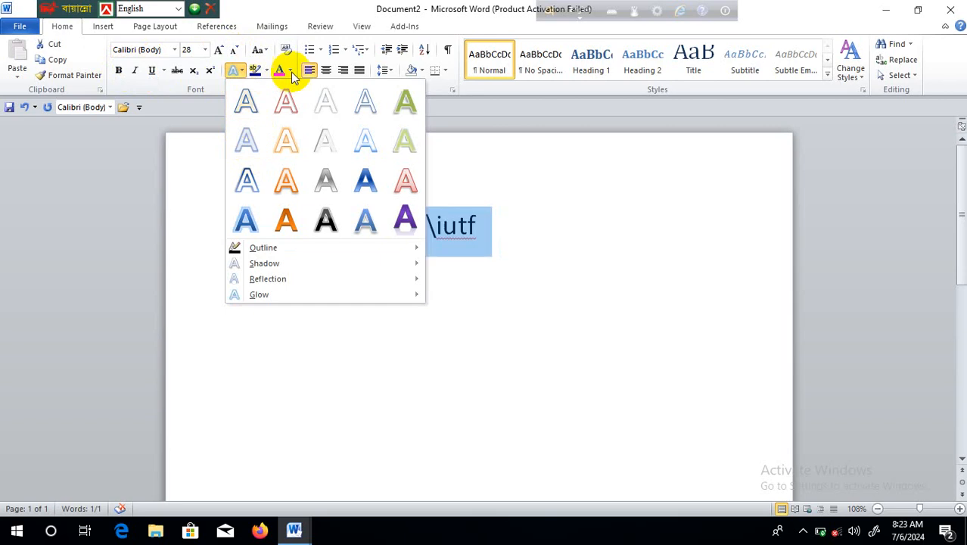
click(267, 71)
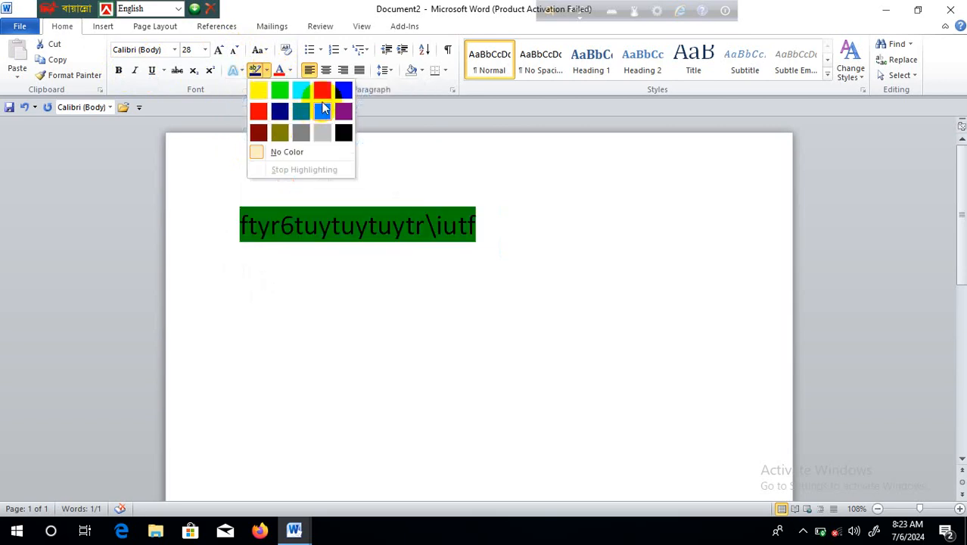
click(418, 128)
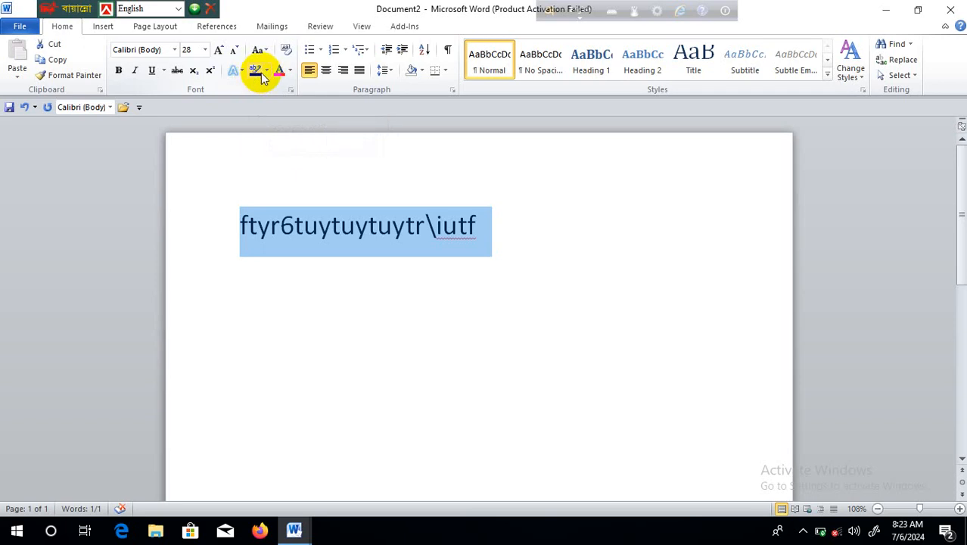
click(266, 72)
click(277, 135)
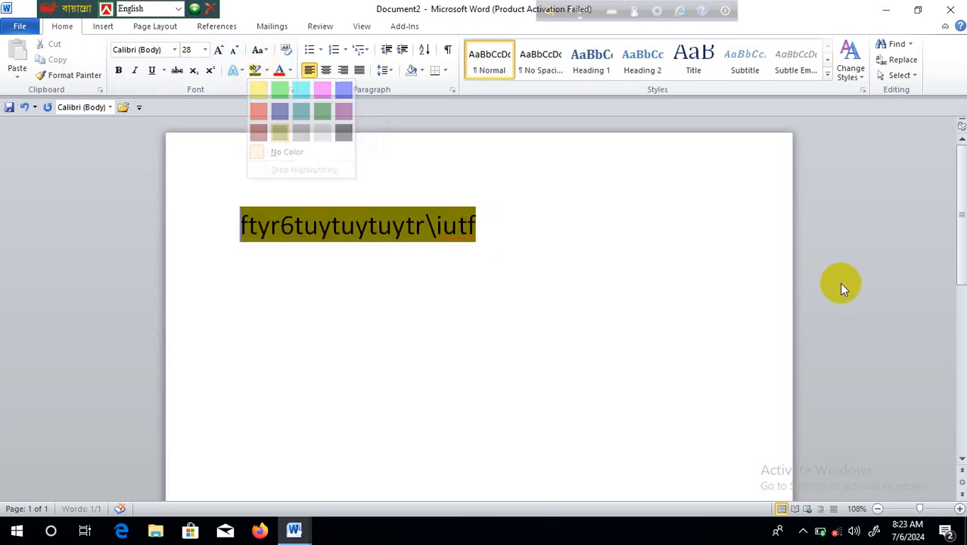
click(779, 336)
Remove the highlight color from the line of text
click(233, 202)
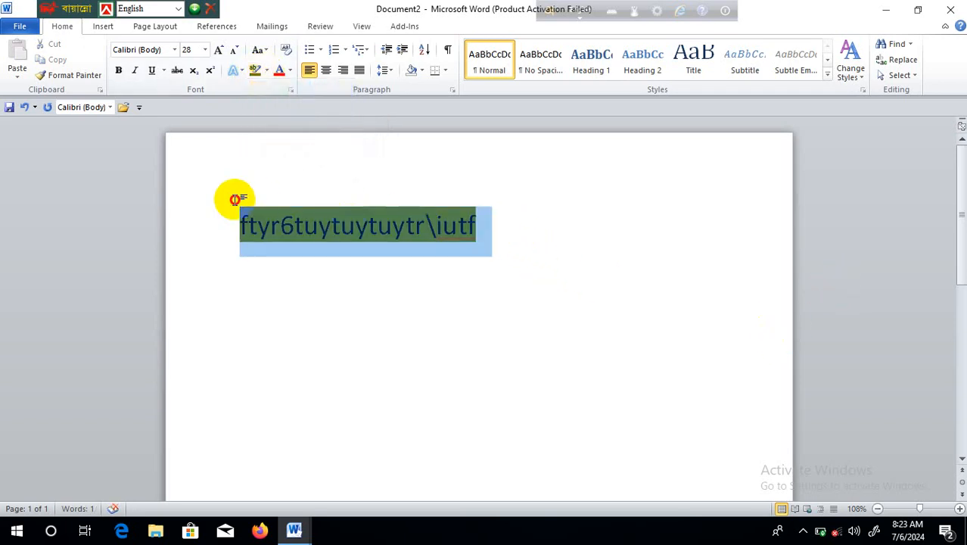
click(267, 71)
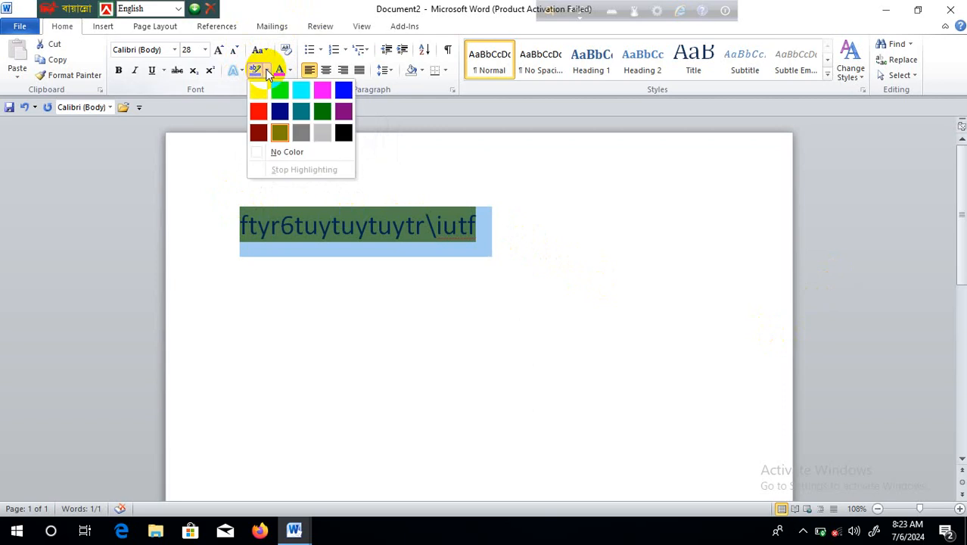
click(303, 156)
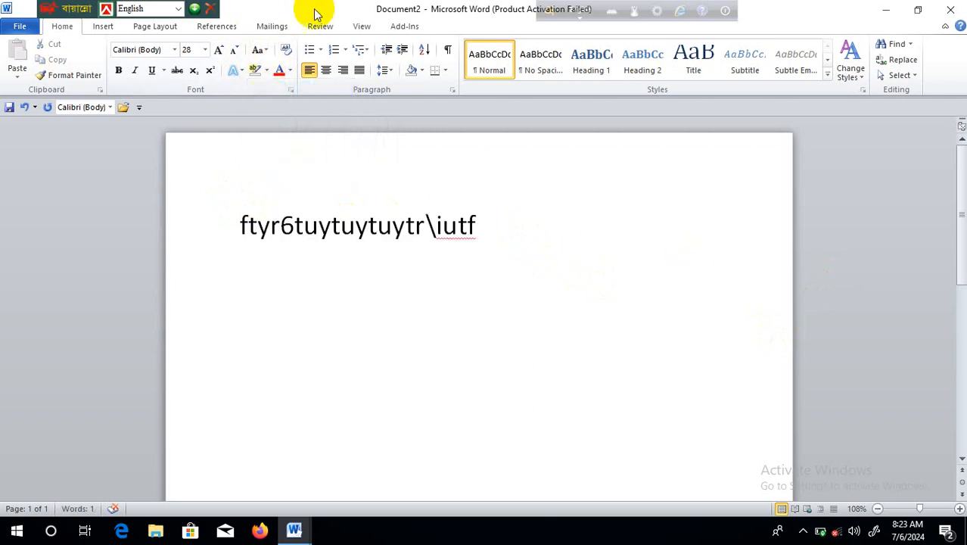
Try red and white as the line's font color and settle on black
key(End)
triple_click(330, 225)
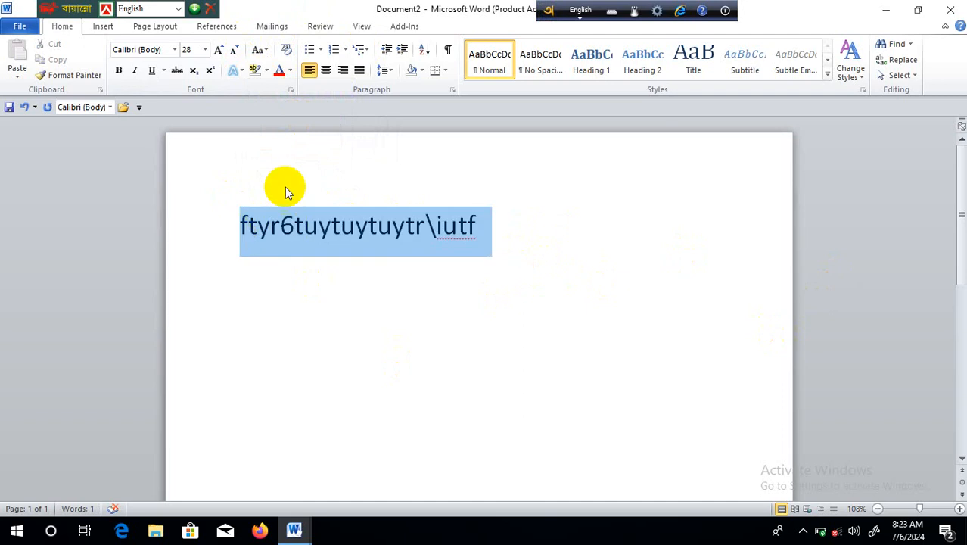
click(277, 74)
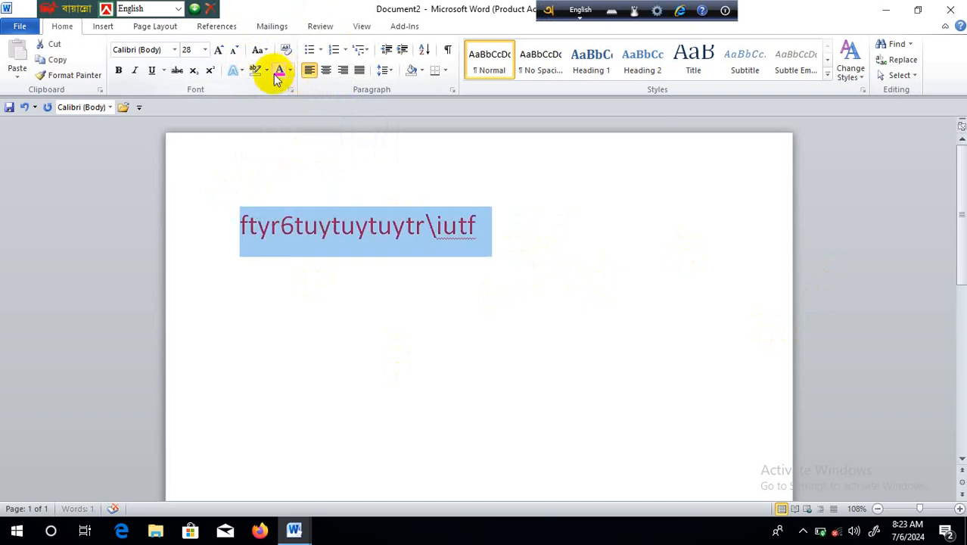
click(290, 71)
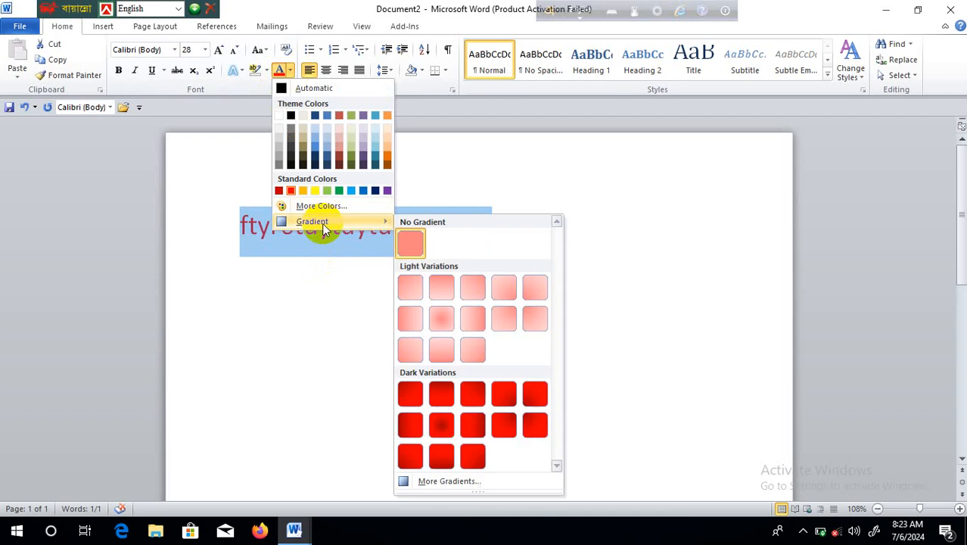
click(279, 115)
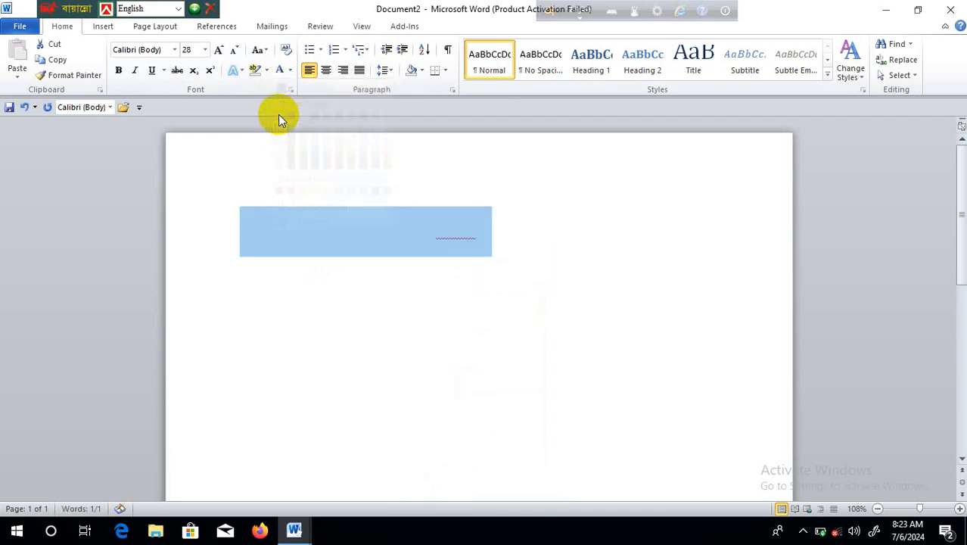
click(290, 71)
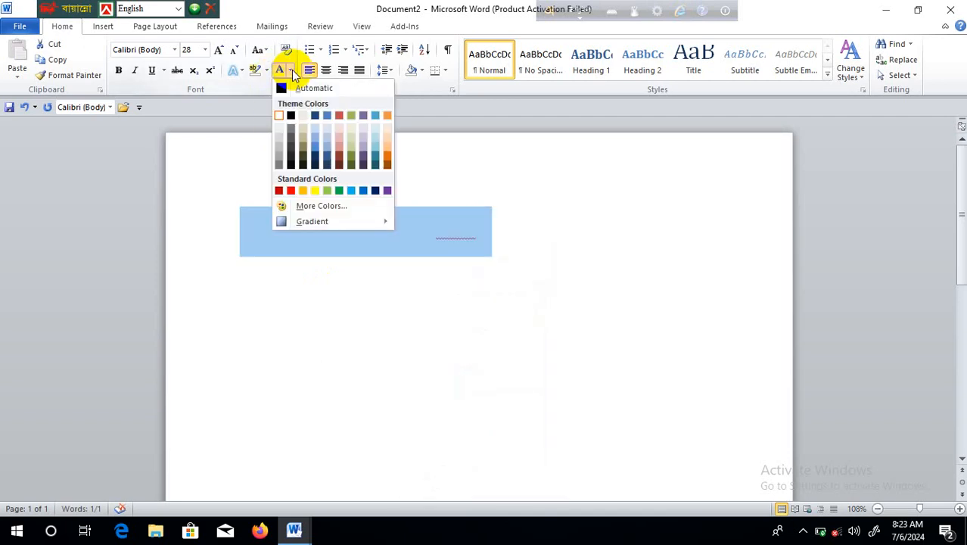
click(290, 115)
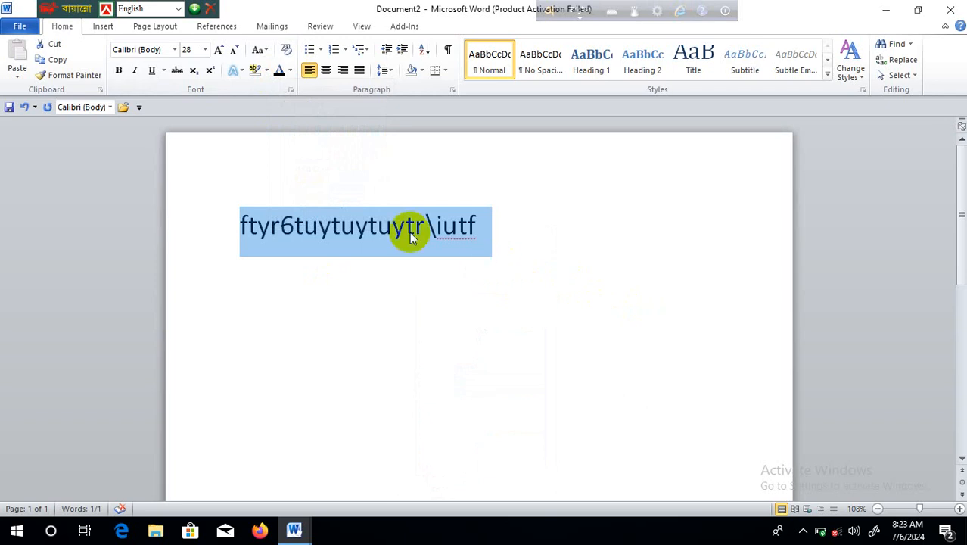
Turn the line into a bulleted item using the four-diamond bullet
click(318, 51)
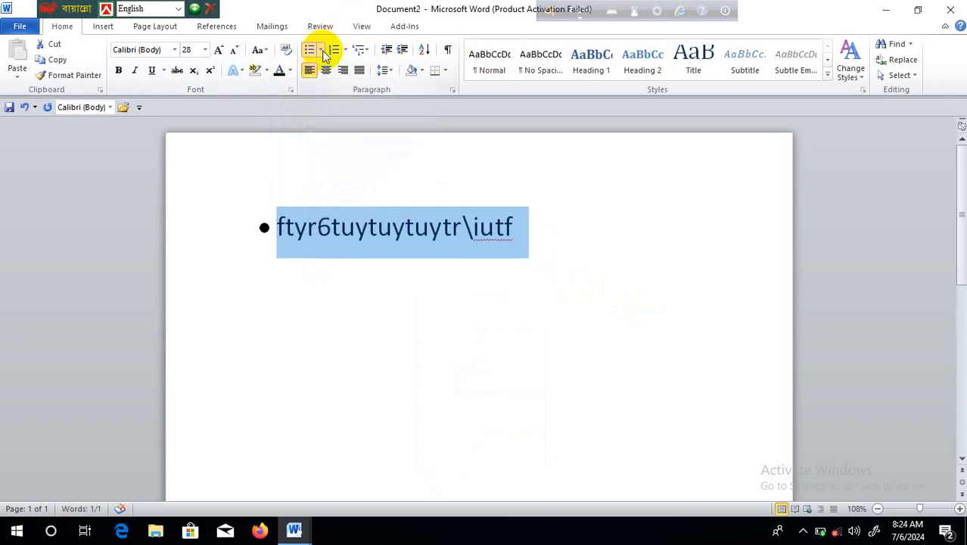
click(320, 50)
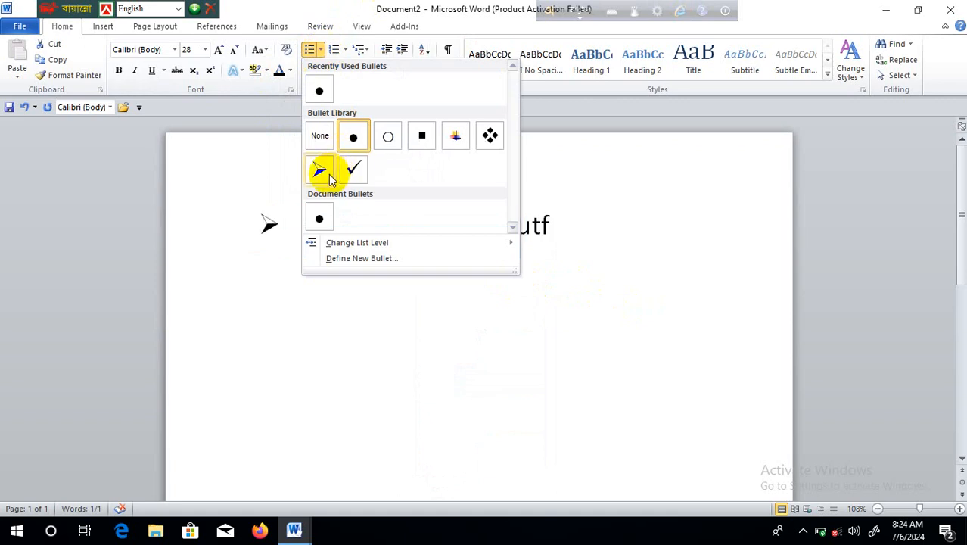
click(490, 155)
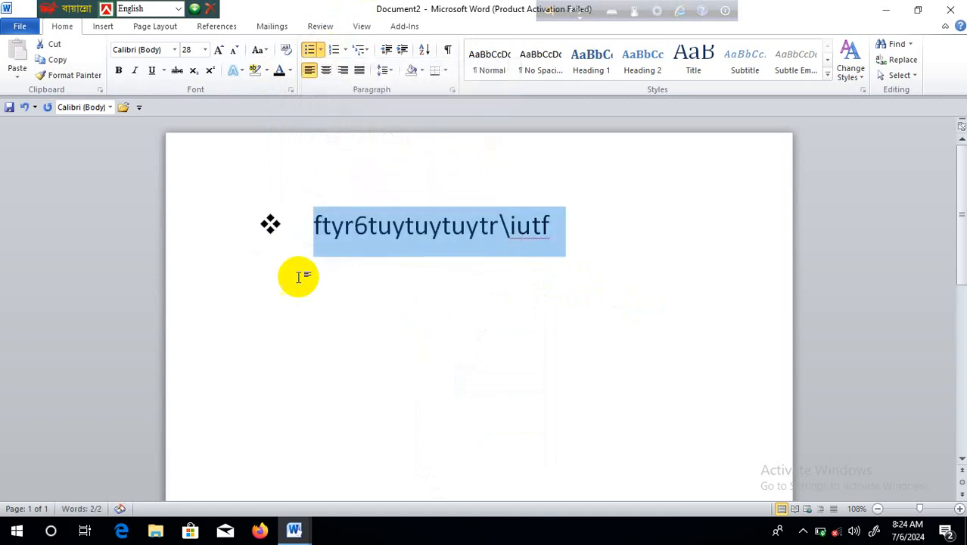
click(345, 50)
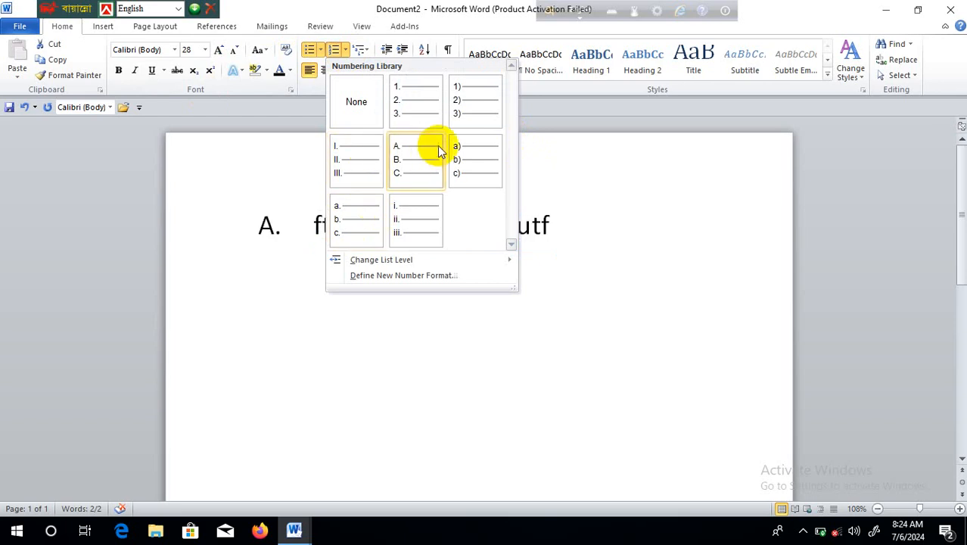
click(564, 320)
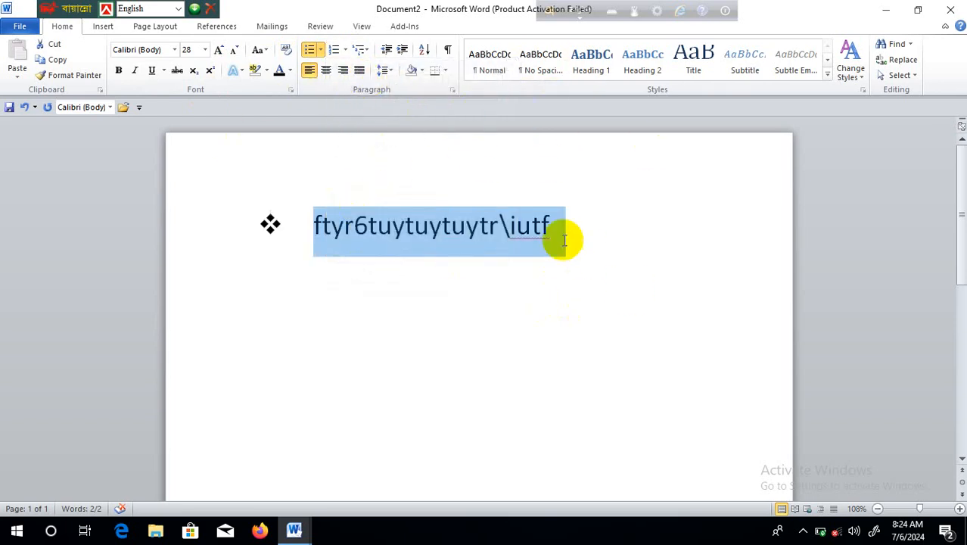
Insert a 10x8 table on a new unbulleted line below the bulleted text
click(103, 27)
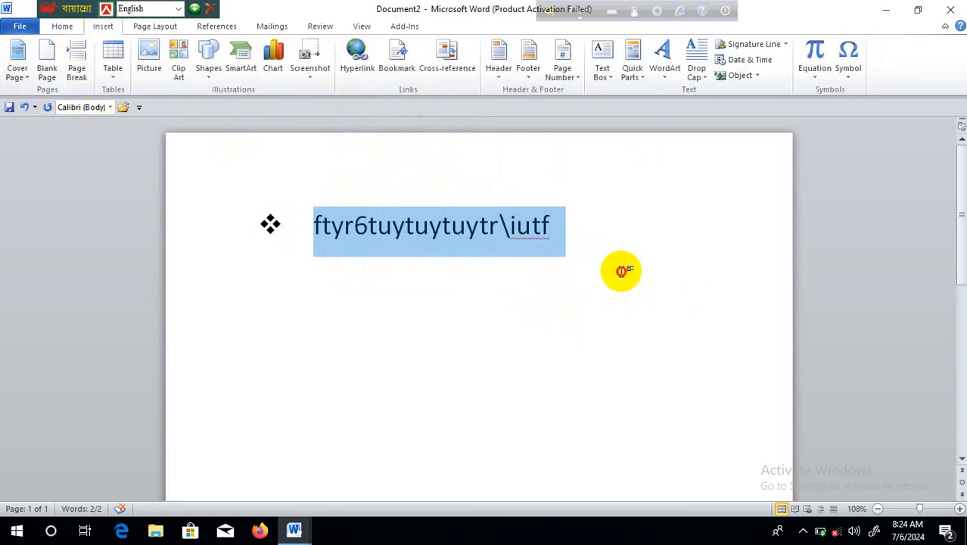
click(614, 266)
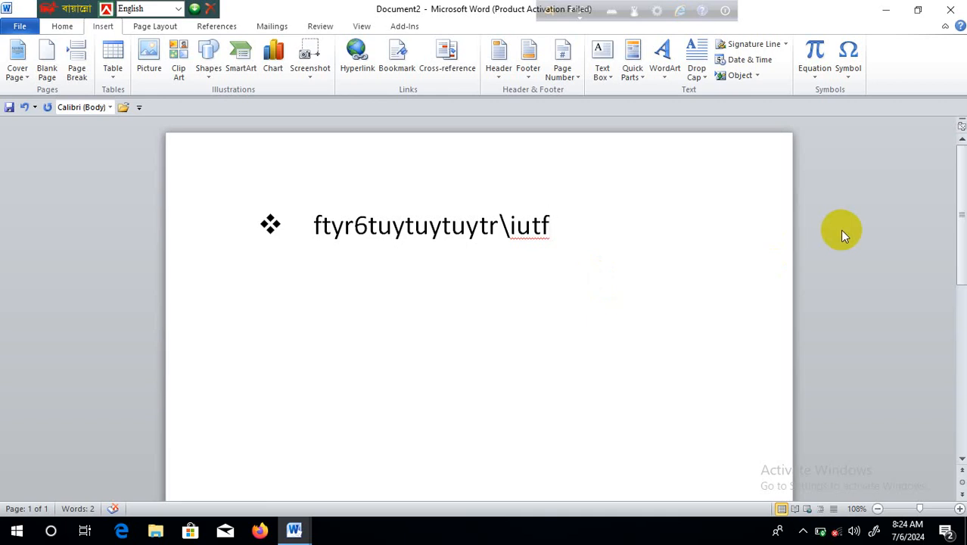
key(Return)
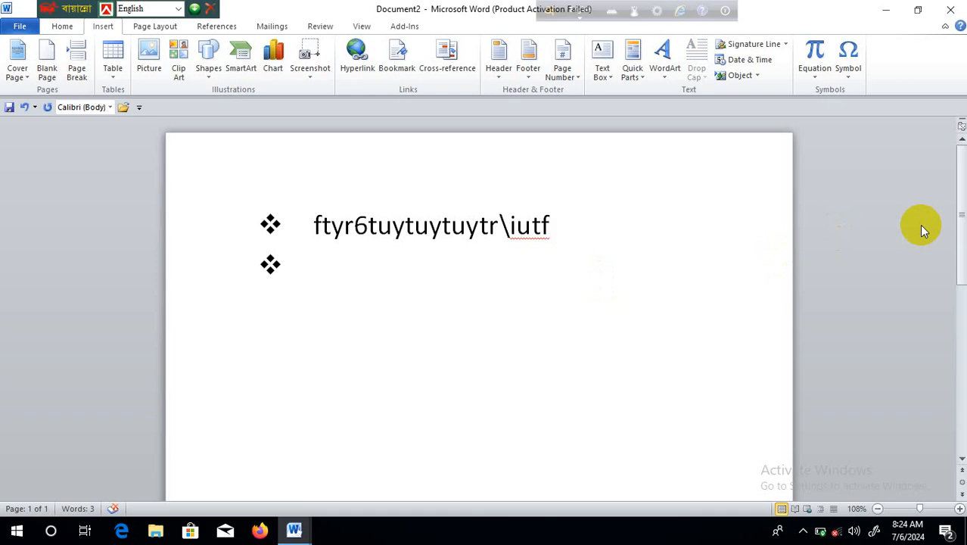
key(BackSpace)
click(112, 75)
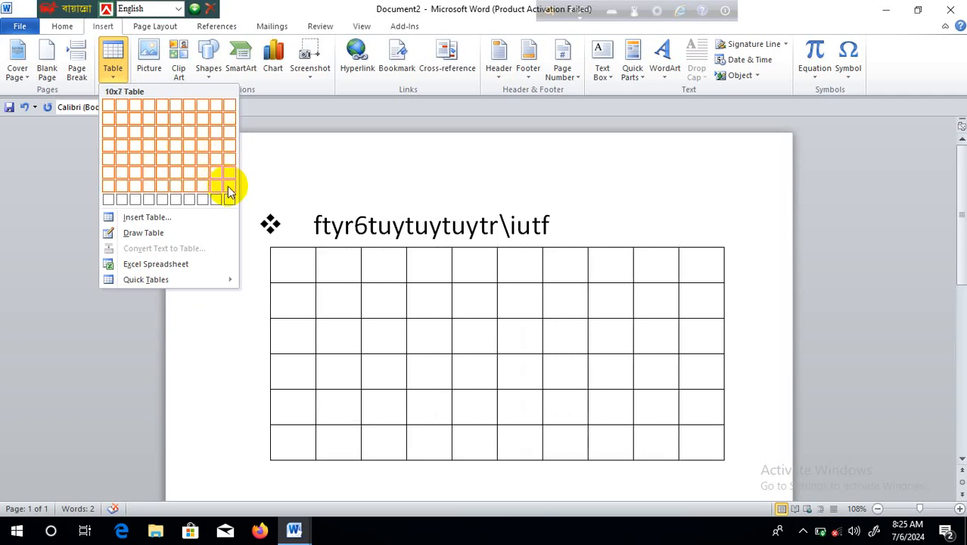
click(226, 202)
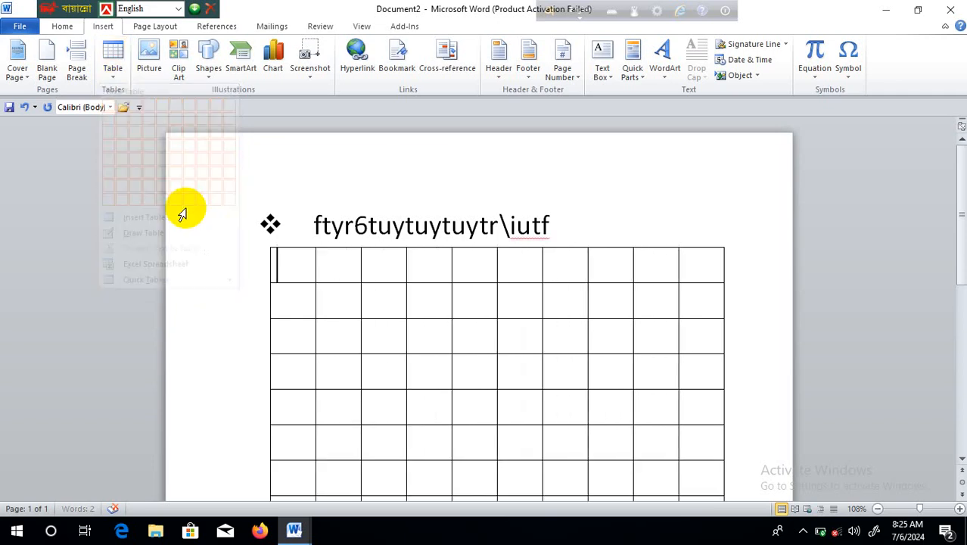
Copy the table's last six rows and paste them repeatedly below it to extend the table over more pages
scroll(741, 479, down, 3)
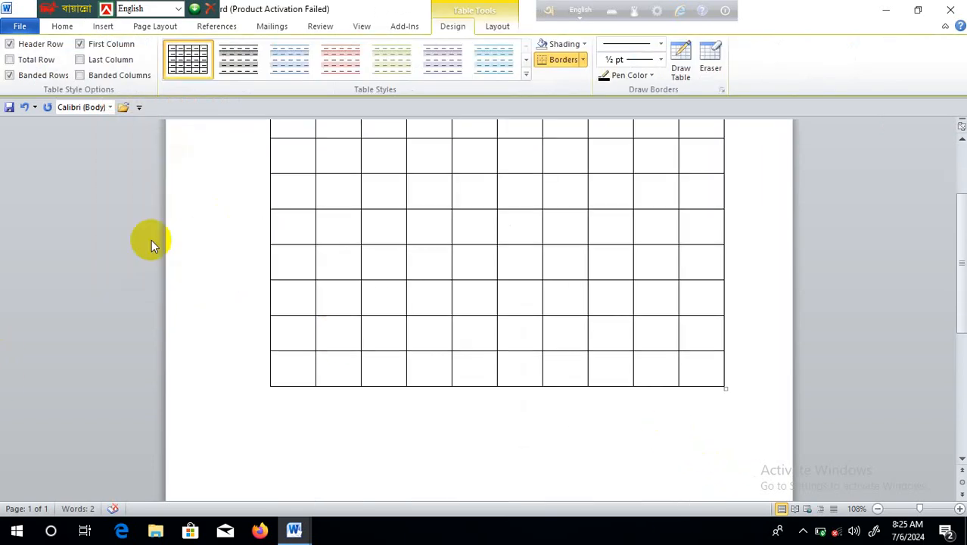
drag(303, 185, 726, 372)
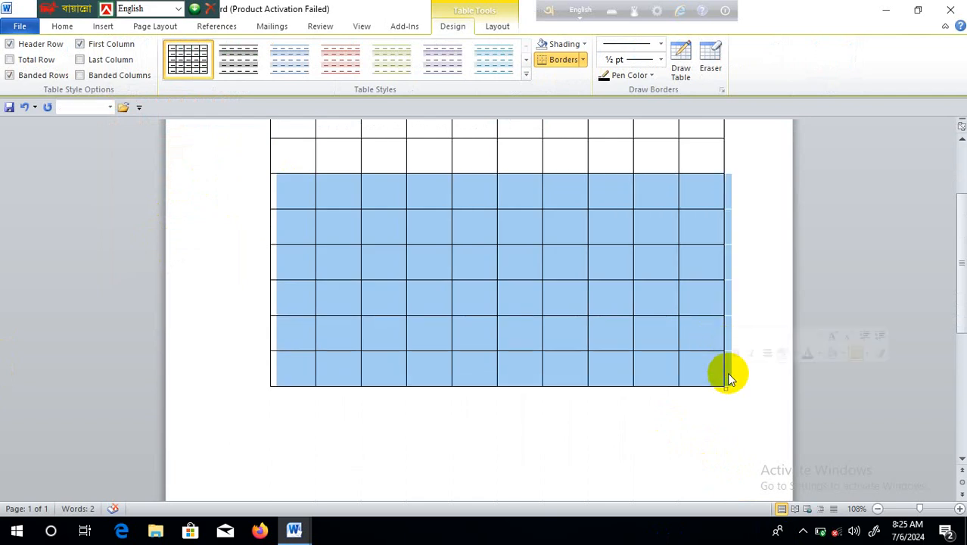
click(397, 400)
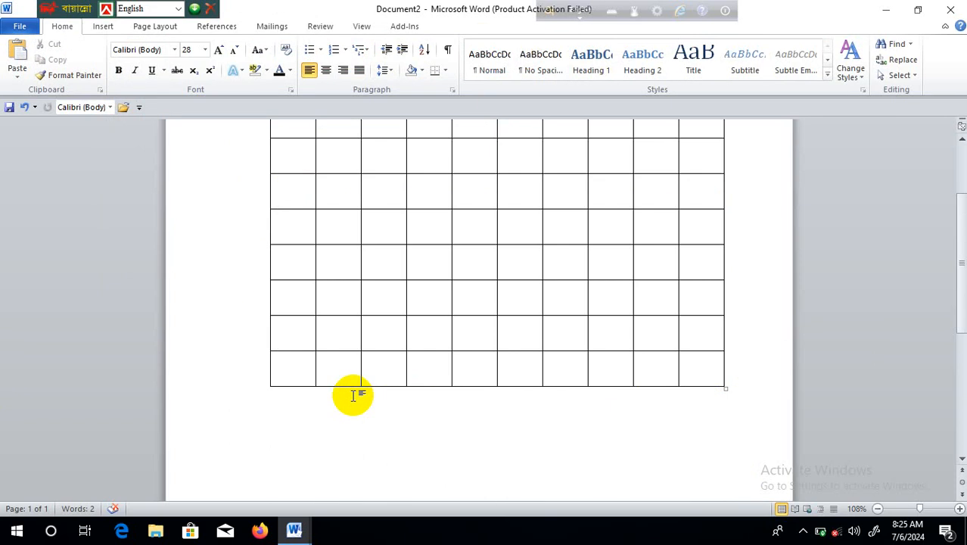
key(ctrl+v)
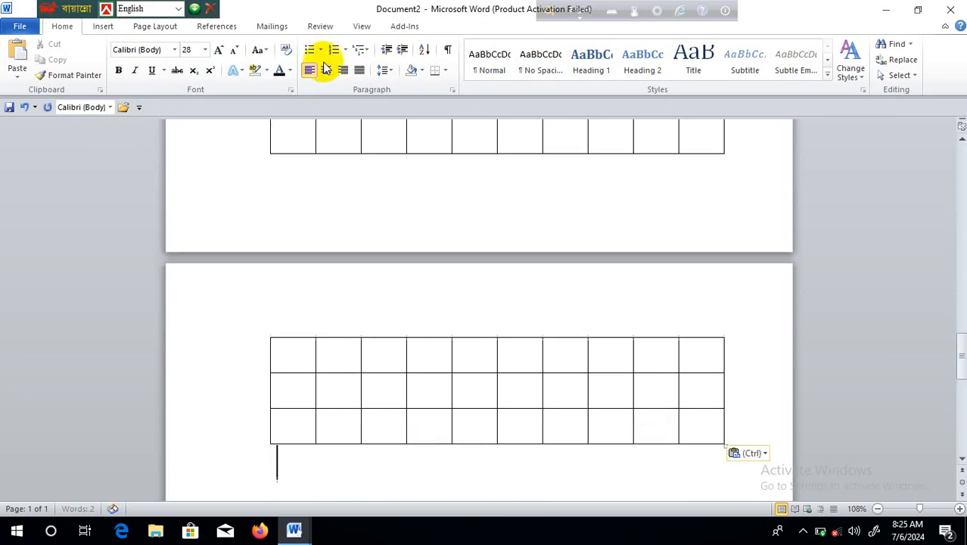
scroll(390, 230, up, 10)
scroll(390, 227, down, 6)
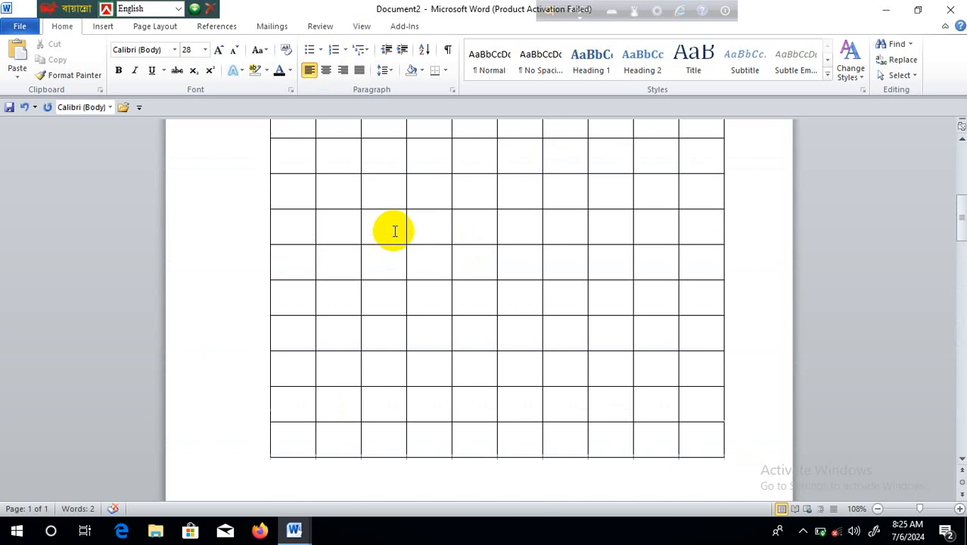
scroll(394, 231, up, 6)
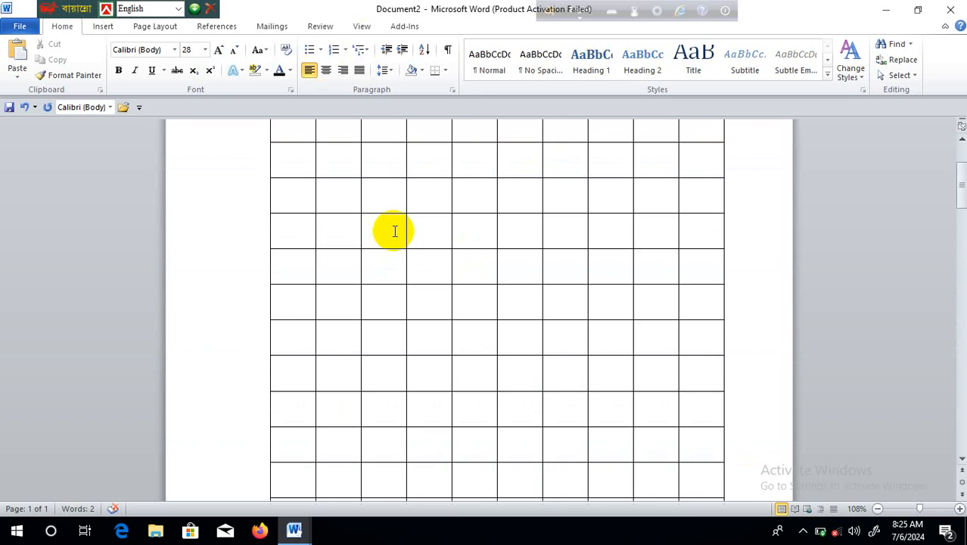
Erase the borders inside a block of cells below the table's first row and draw a vertical and a horizontal dividing line in it
click(511, 307)
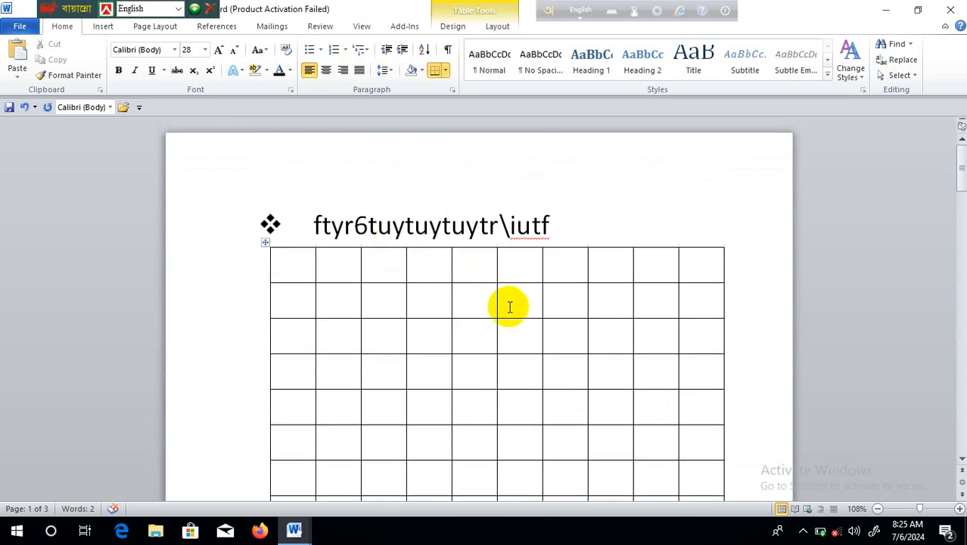
click(454, 29)
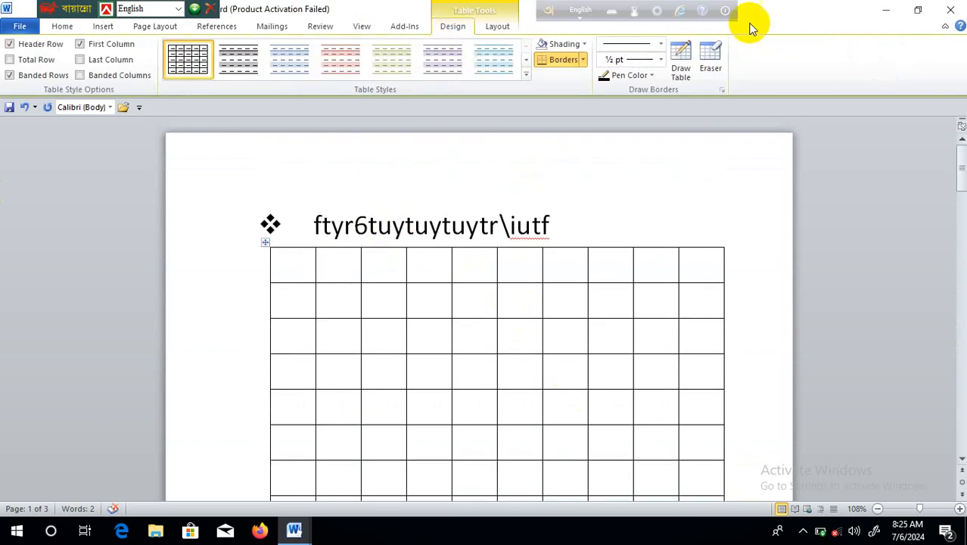
click(710, 61)
mouse_move(400, 302)
mouse_down()
mouse_move(460, 380)
mouse_move(628, 430)
mouse_move(627, 408)
mouse_up()
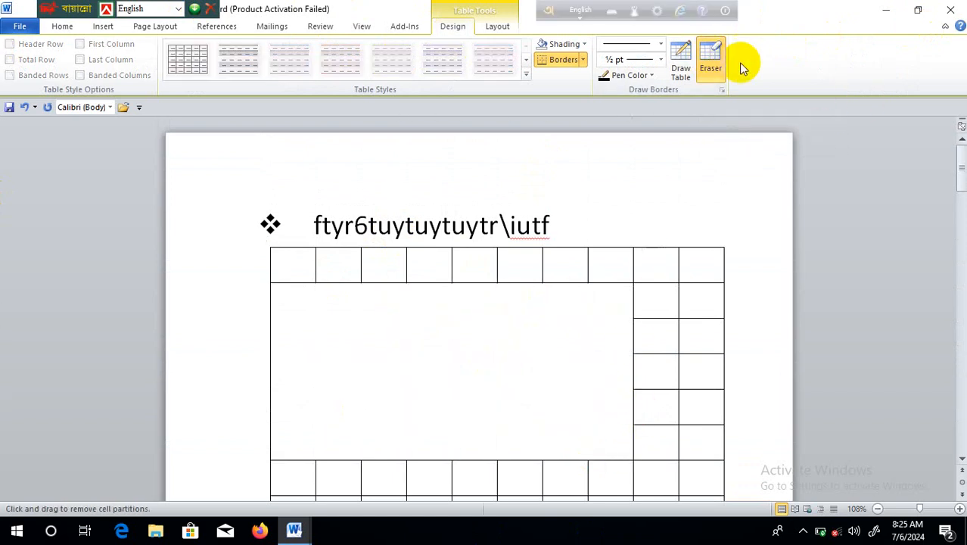
click(681, 54)
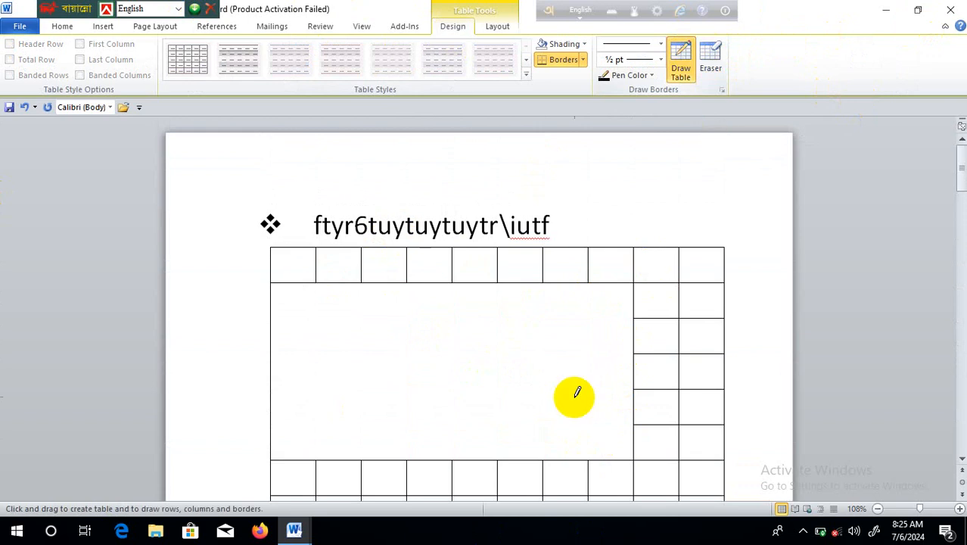
mouse_move(441, 283)
mouse_down()
mouse_move(445, 400)
mouse_move(760, 380)
mouse_up()
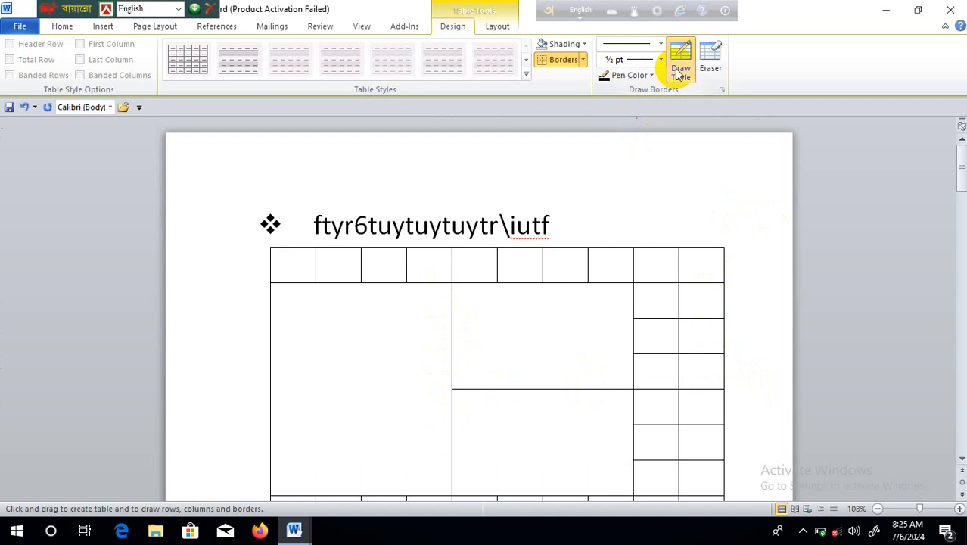
Erase the two horizontal borders between the first three cells of the table's ninth column
click(714, 61)
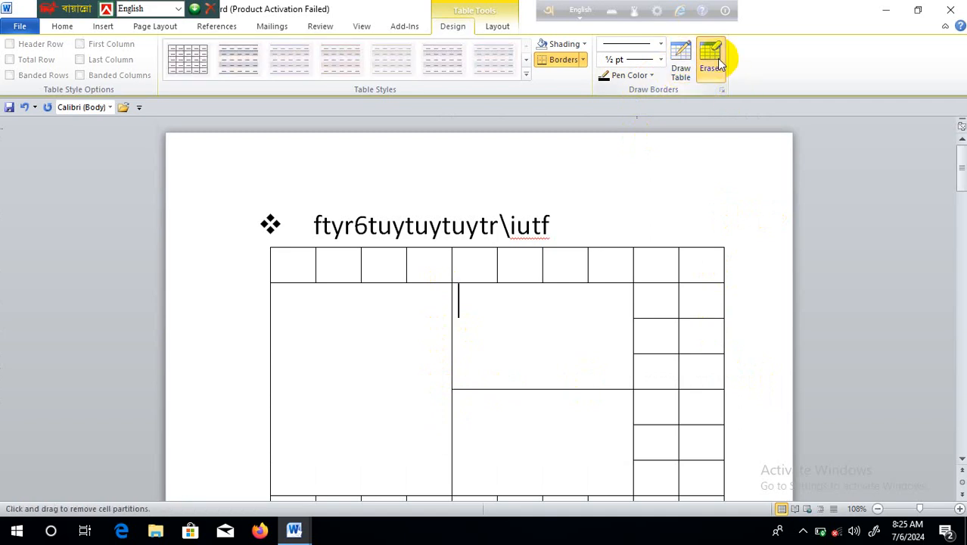
click(665, 318)
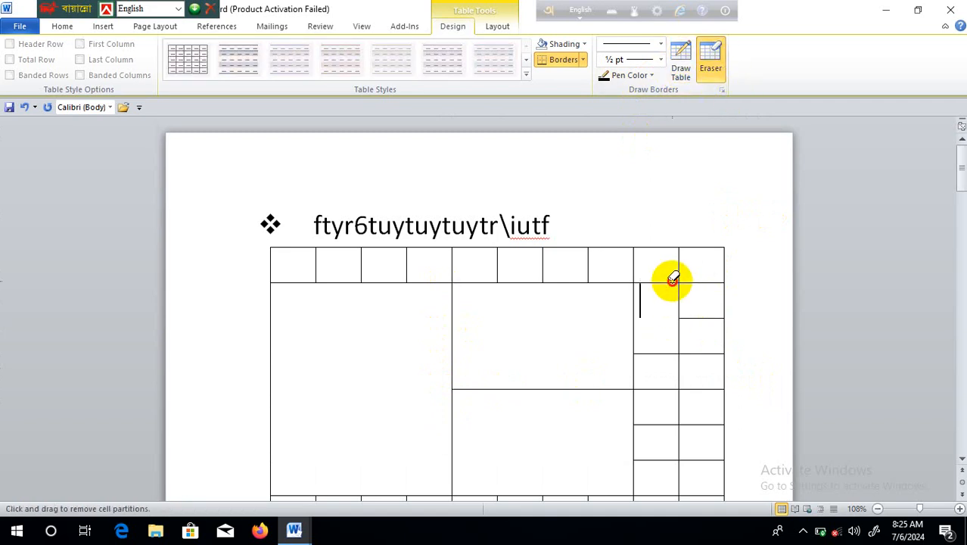
click(673, 280)
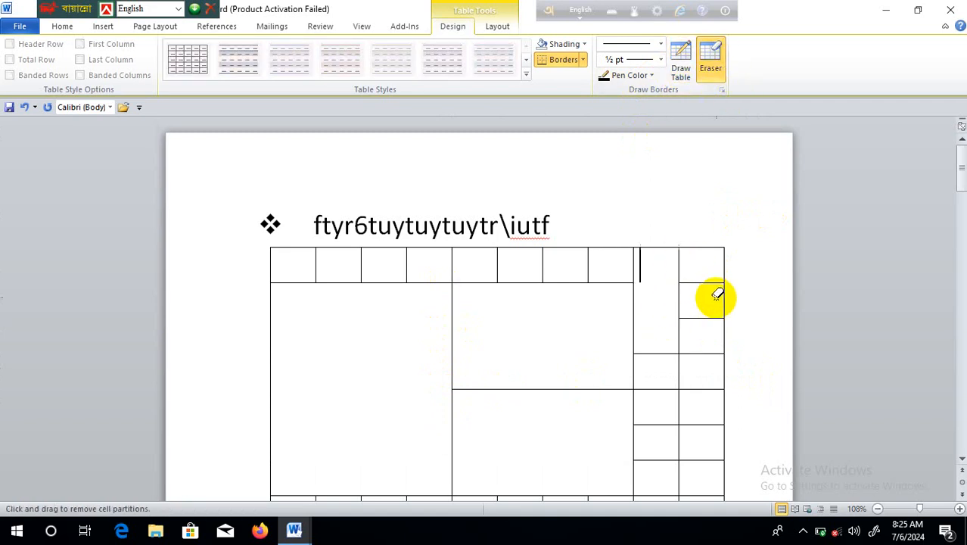
click(722, 53)
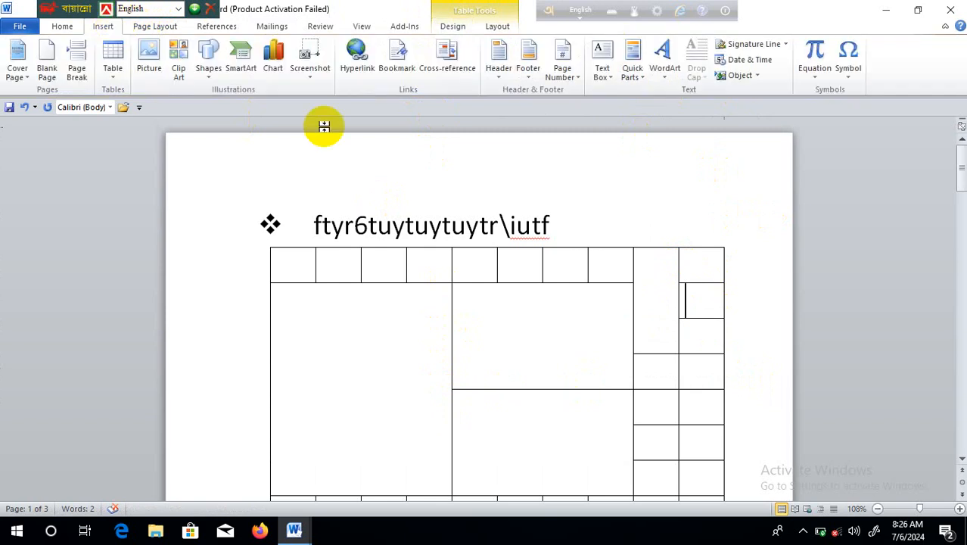
Delete the entire document contents, including the bulleted text and all table rows
scroll(650, 198, down, 6)
scroll(637, 219, down, 12)
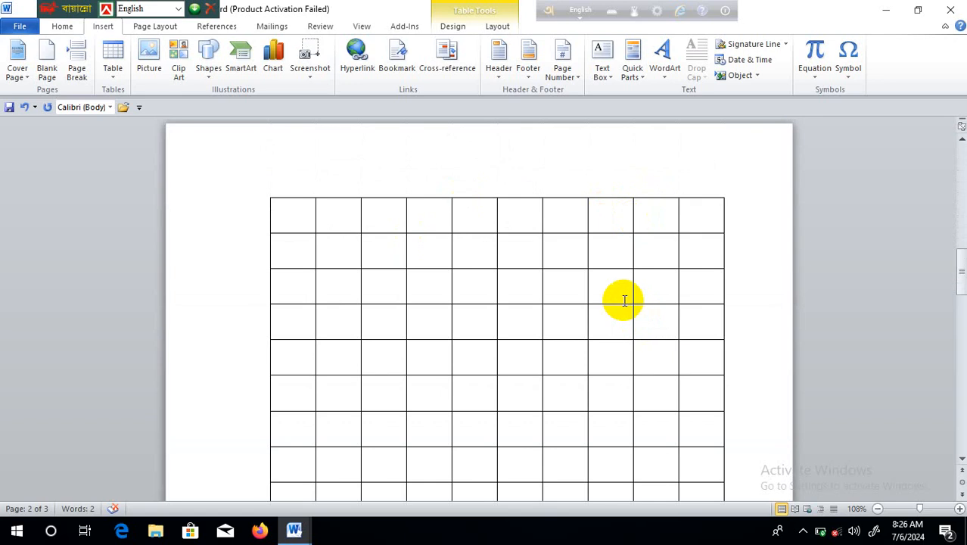
key(ctrl+a)
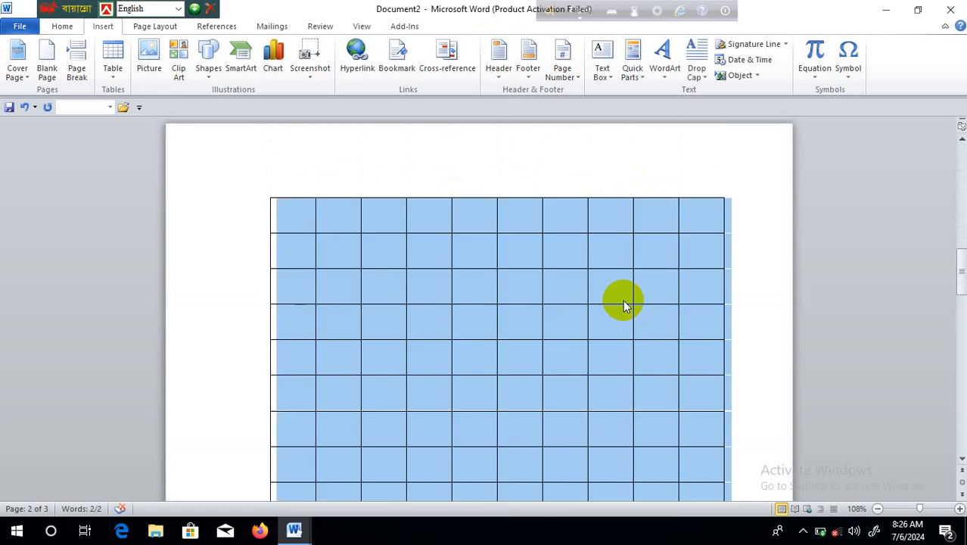
key(Delete)
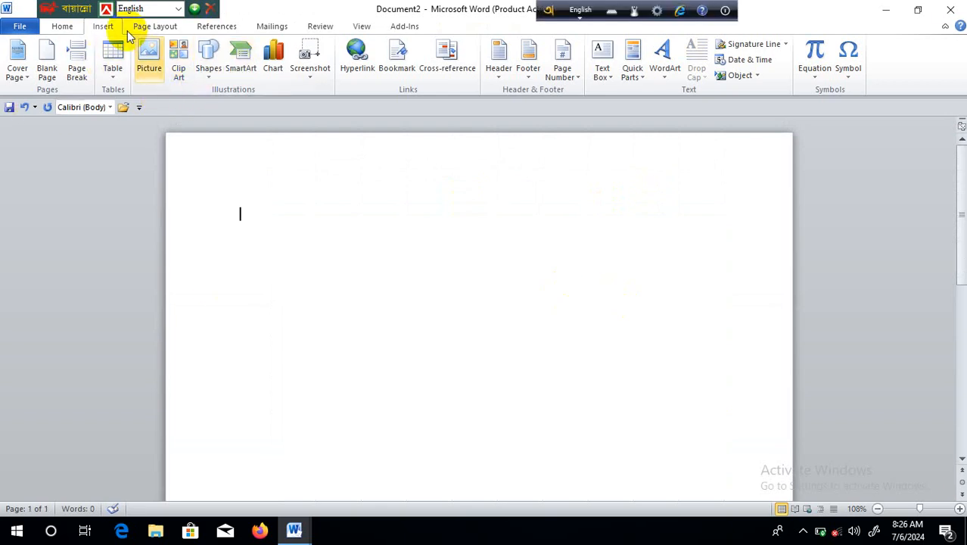
Insert a table with 5 columns and 2 rows through the Insert Table dialog, keeping the automatic fixed column width
click(119, 77)
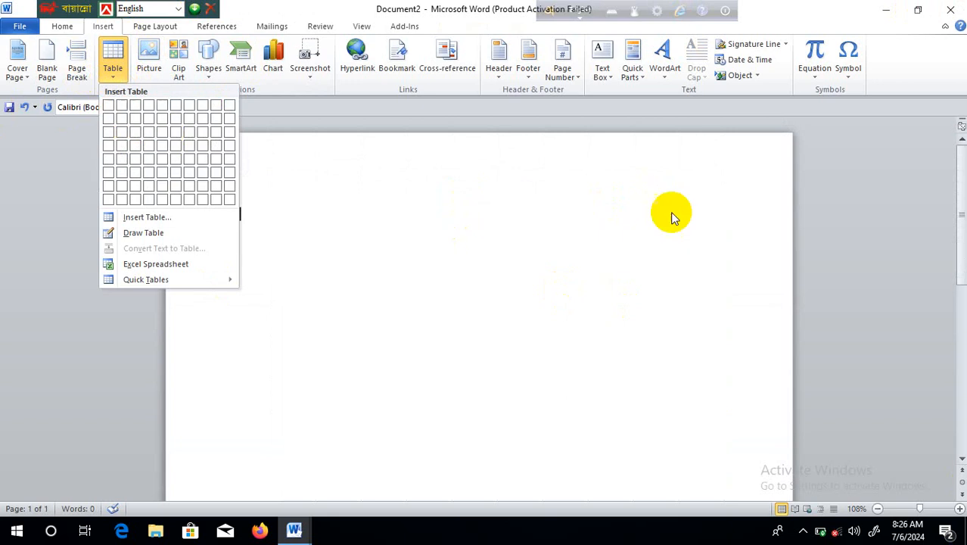
click(544, 184)
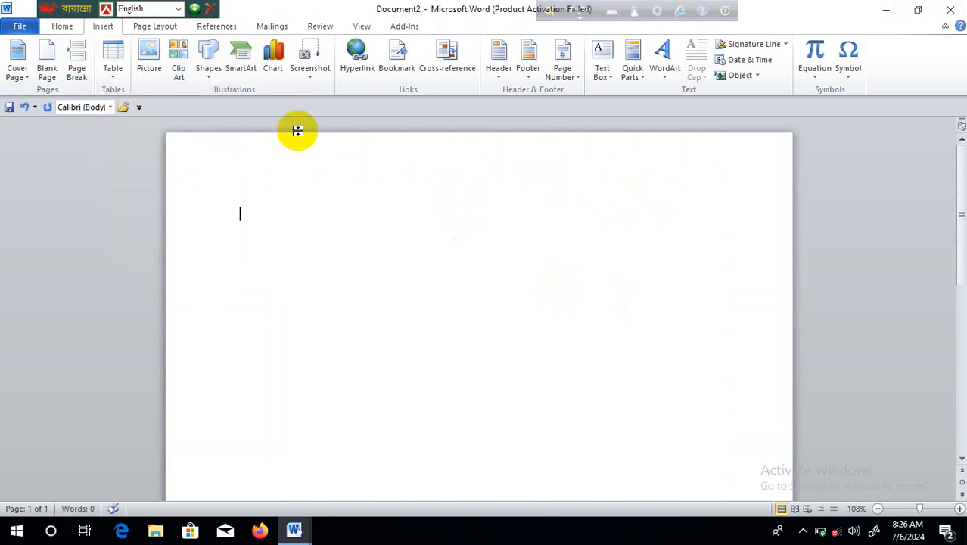
click(118, 78)
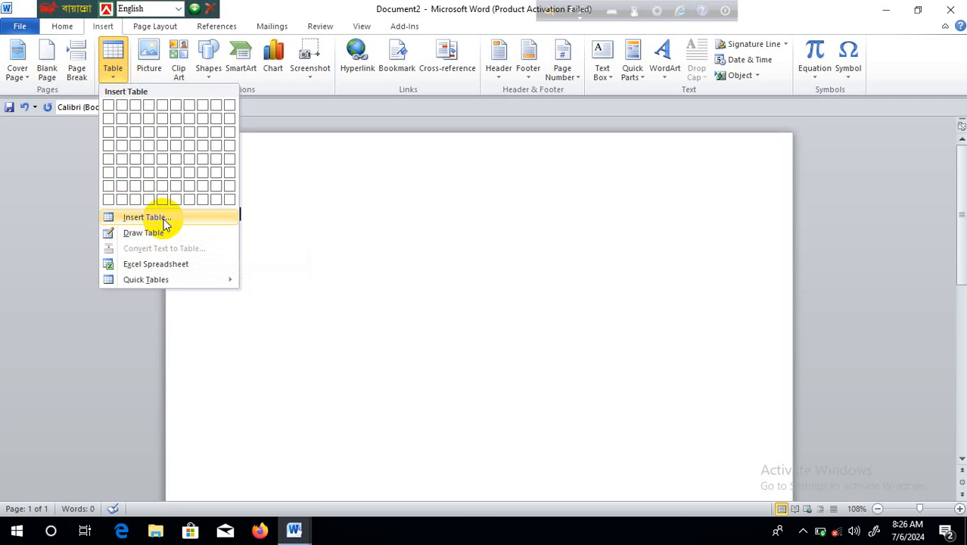
click(164, 222)
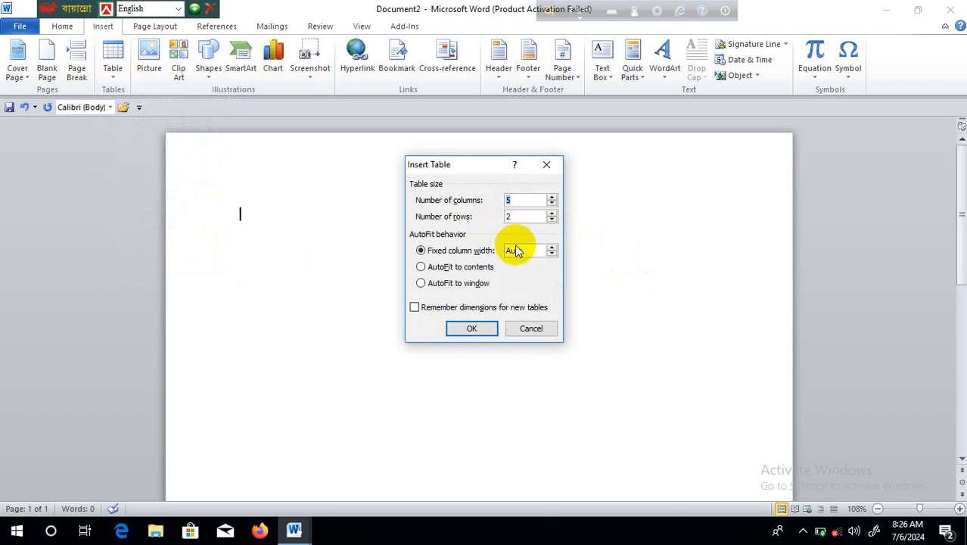
click(469, 330)
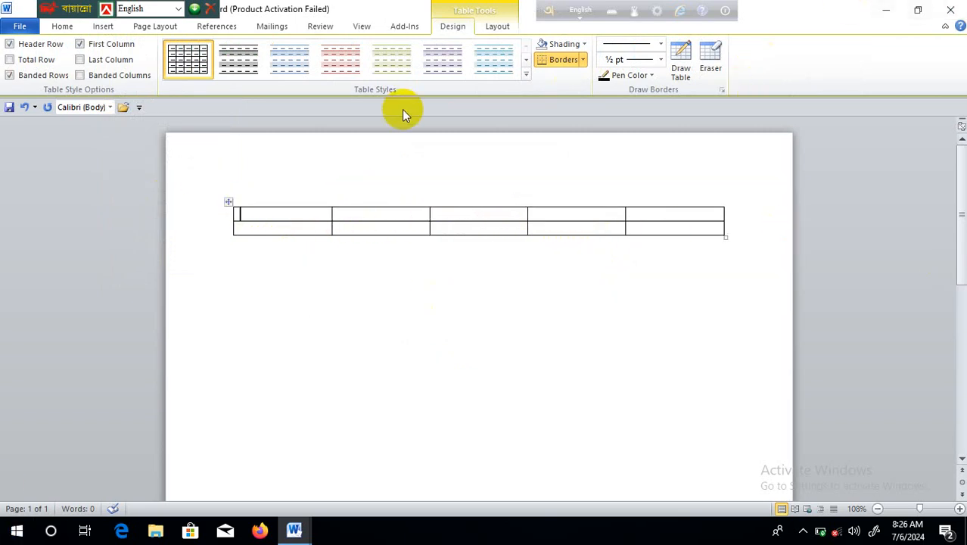
Erase the horizontal border between the two cells of the table's fourth column to merge them
click(712, 59)
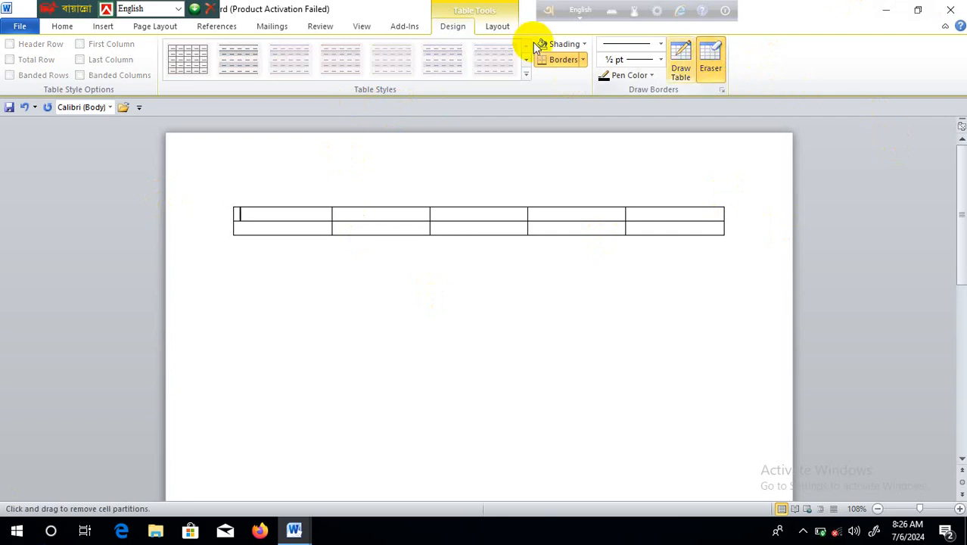
click(720, 61)
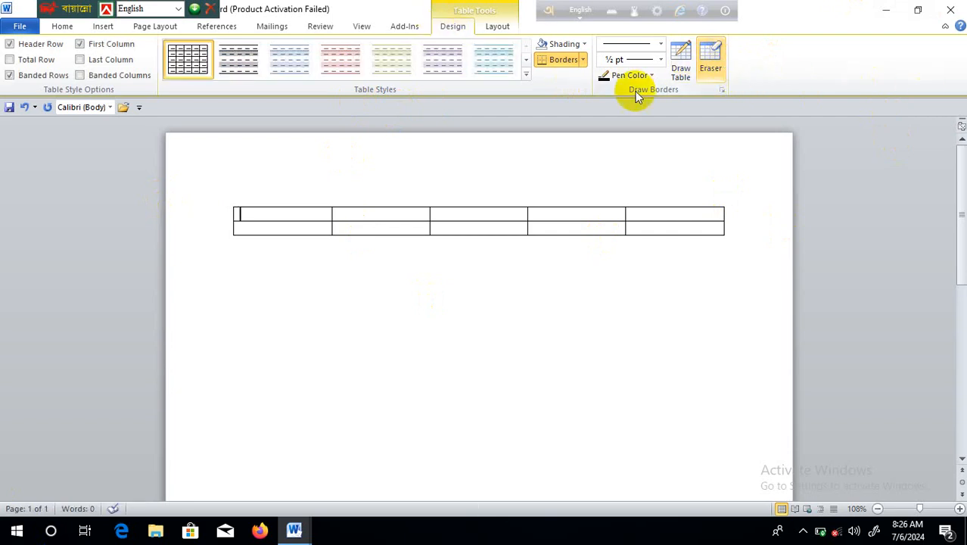
click(711, 54)
click(557, 219)
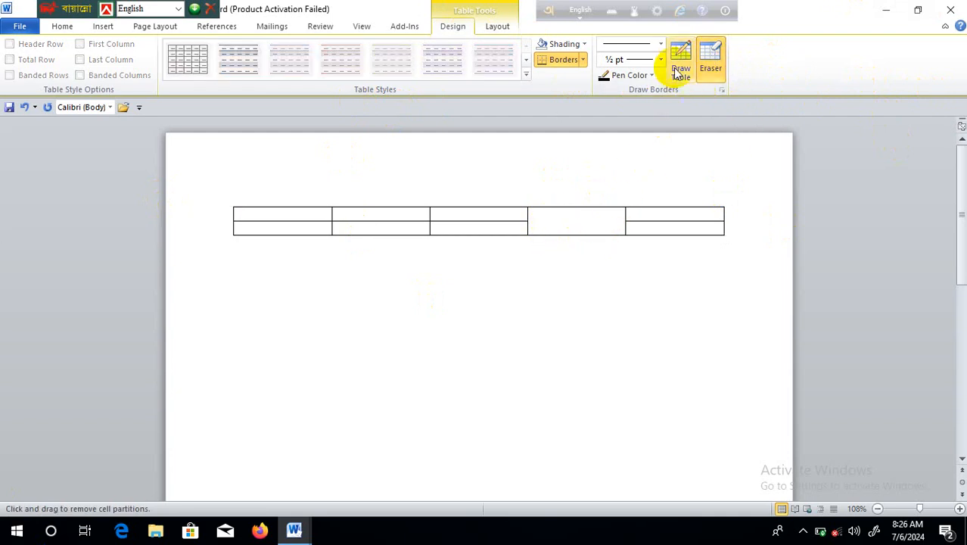
click(711, 61)
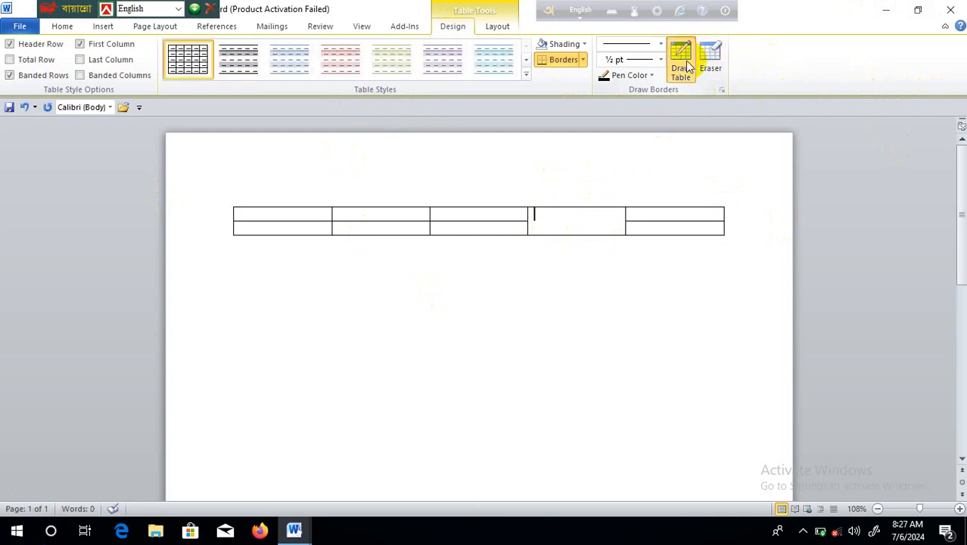
Draw a vertical line through the middle of the merged fourth-column cell to split it in two
click(682, 62)
drag(579, 206, 578, 235)
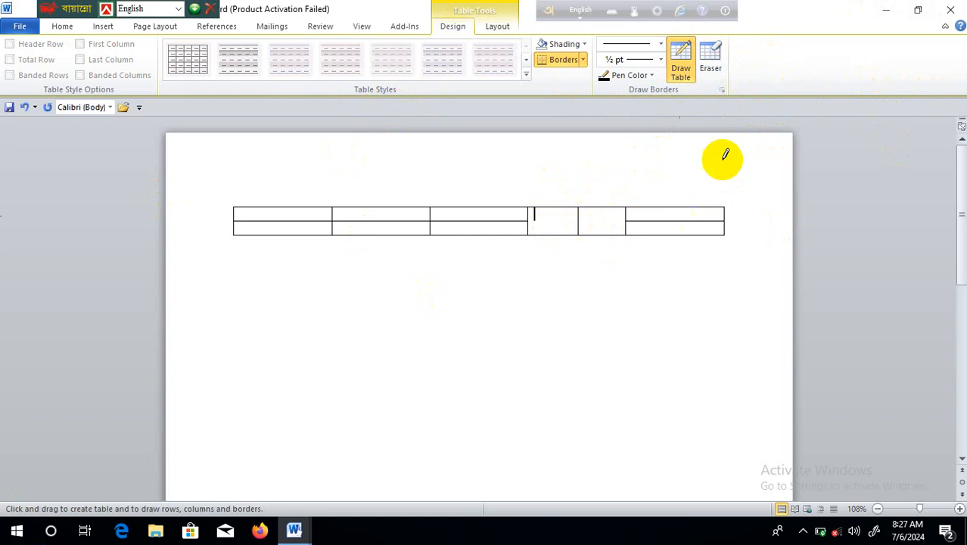
click(681, 70)
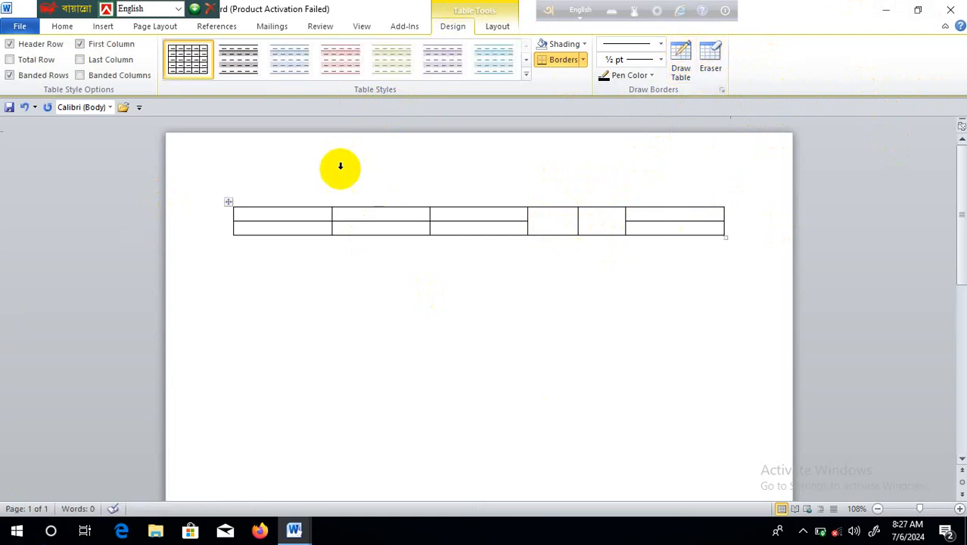
click(103, 28)
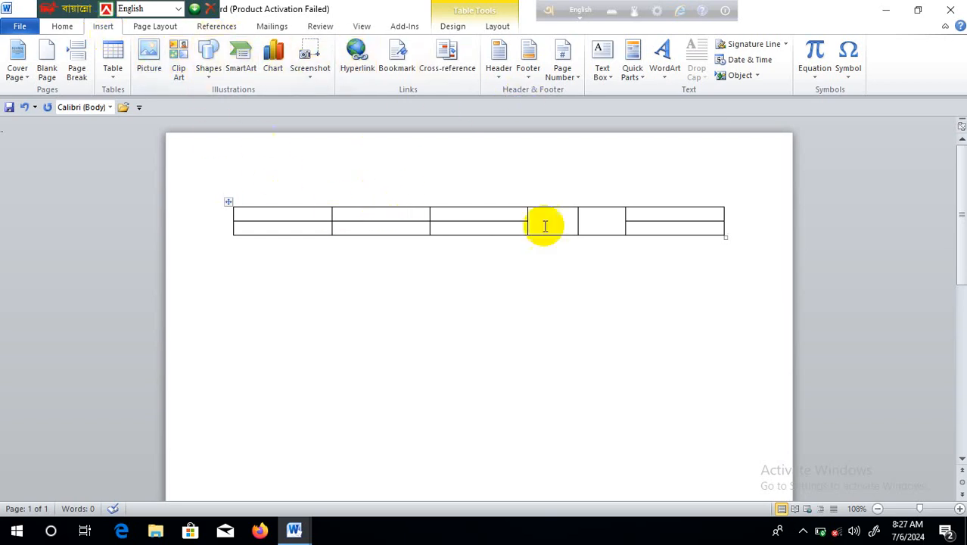
click(745, 240)
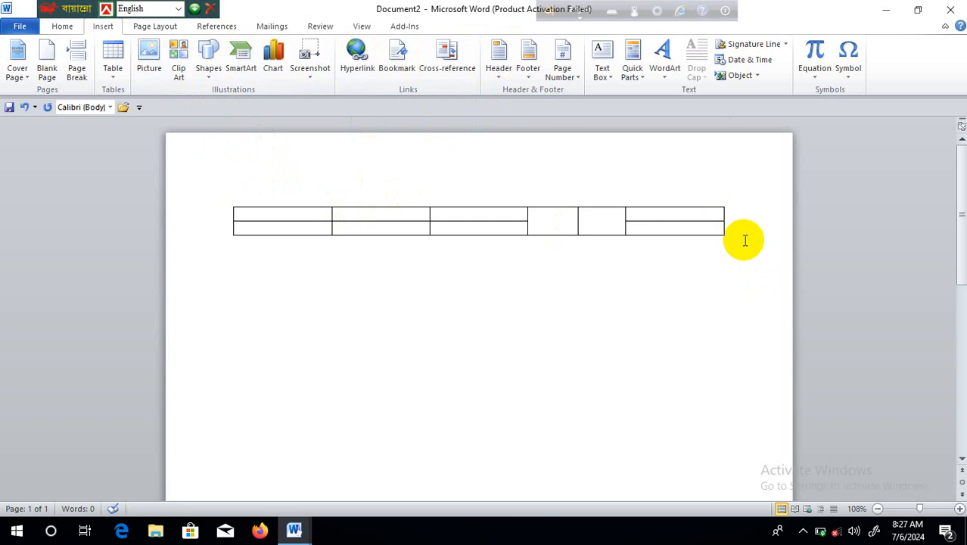
click(206, 82)
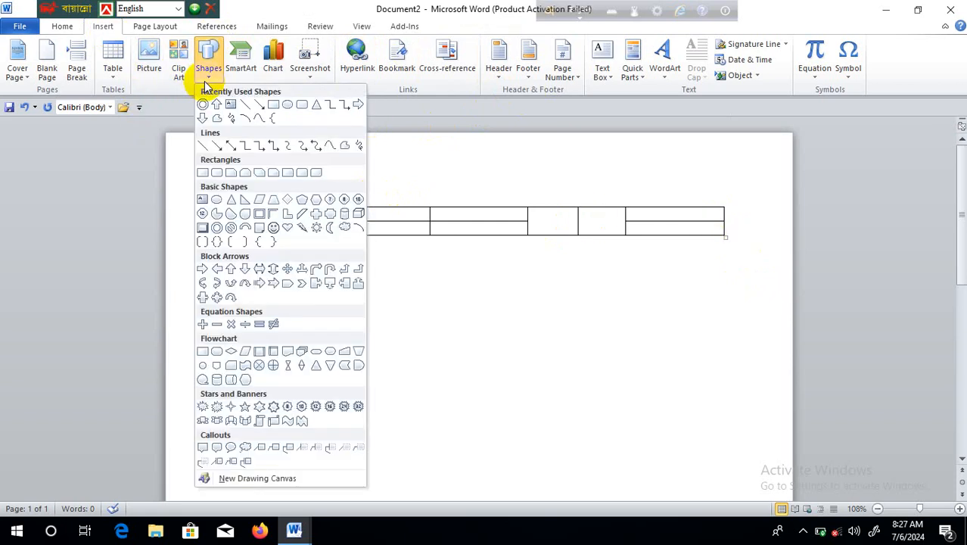
click(115, 79)
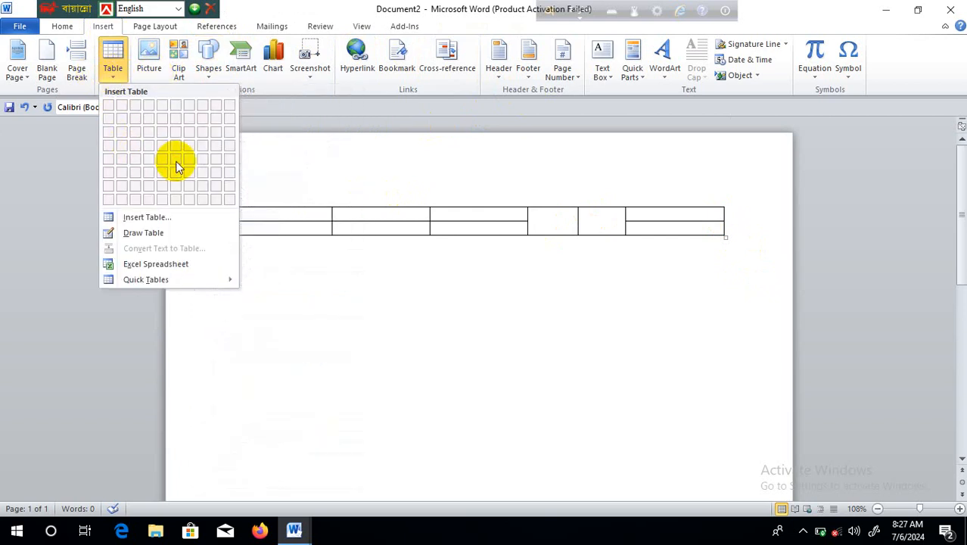
Delete the entire document contents, including the table with the merged and split cells
click(343, 297)
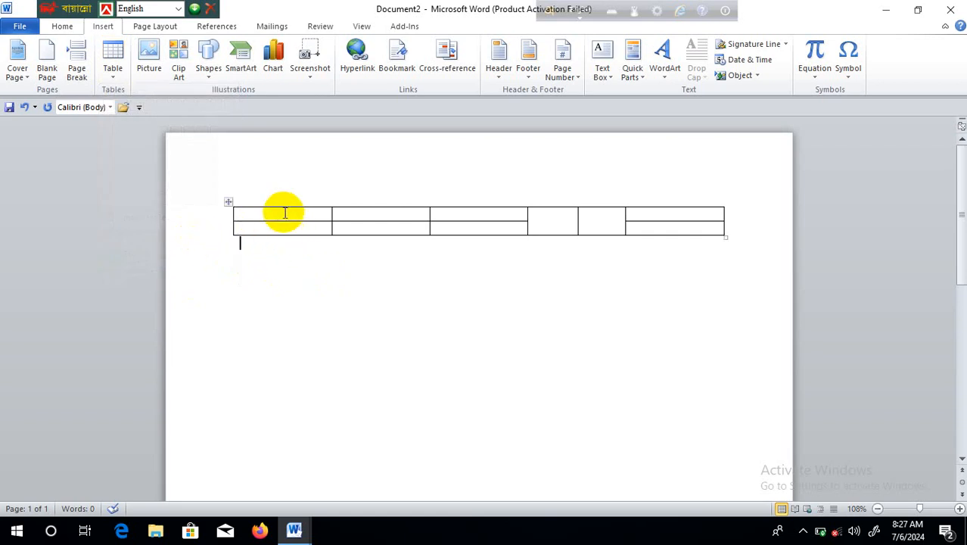
key(ctrl+a)
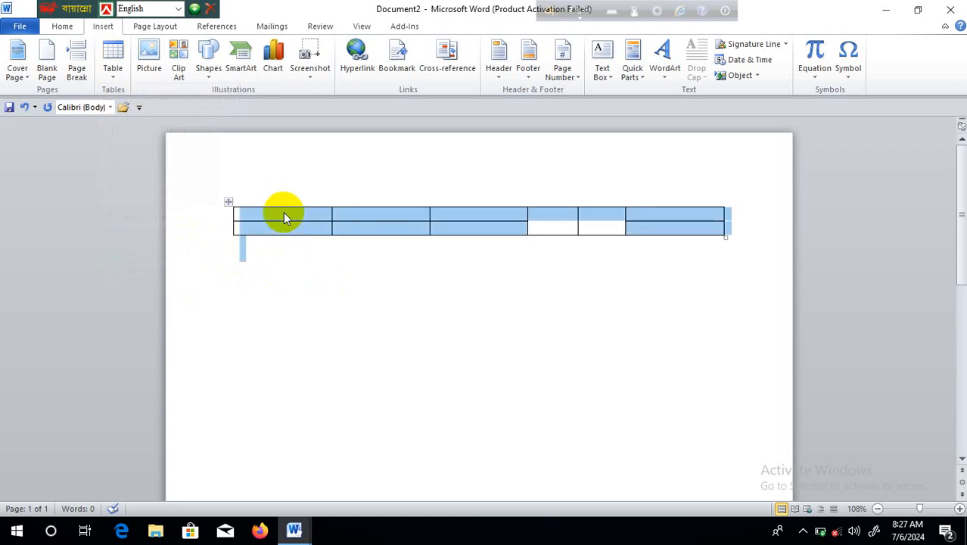
key(Delete)
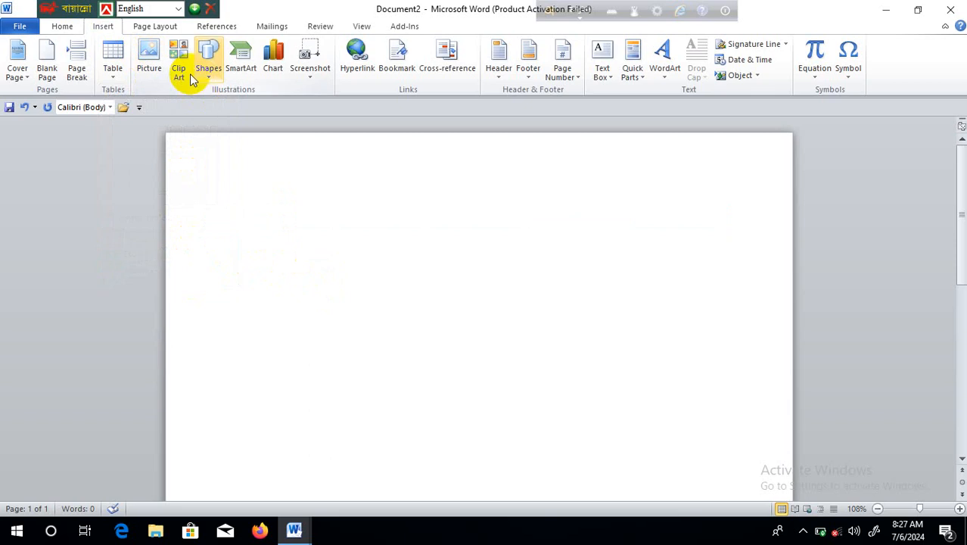
Insert a table with 5 columns and 20 rows, keeping the automatic fixed column width
click(120, 76)
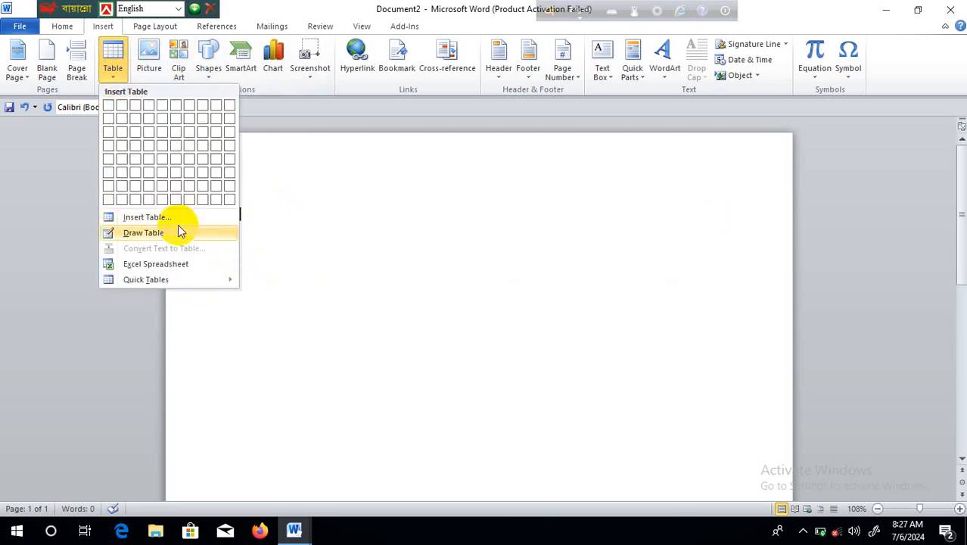
click(181, 225)
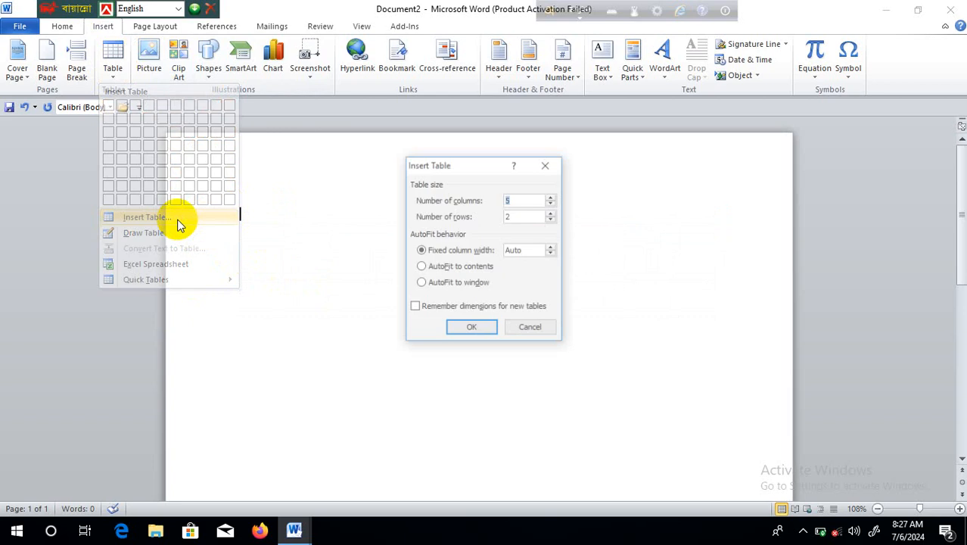
double_click(527, 217)
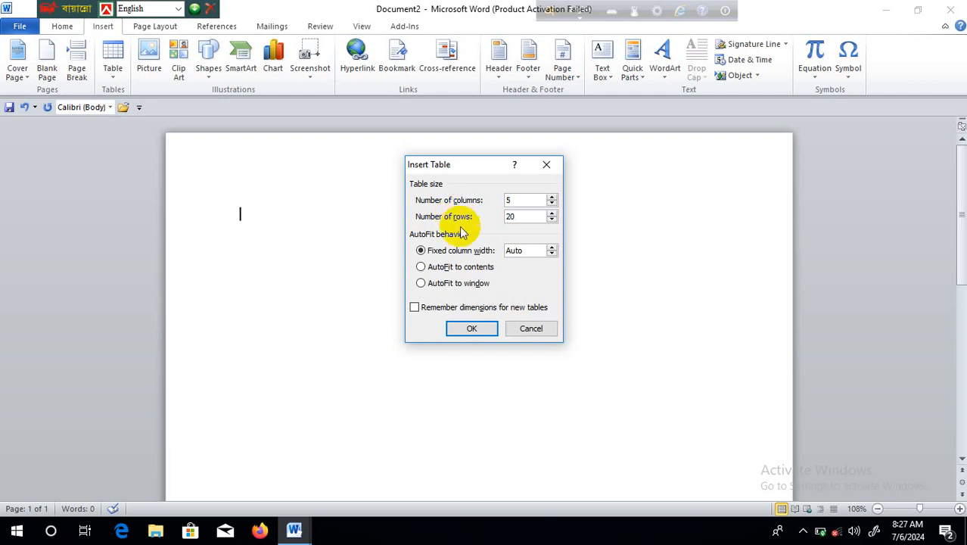
click(492, 329)
scroll(494, 326, down, 4)
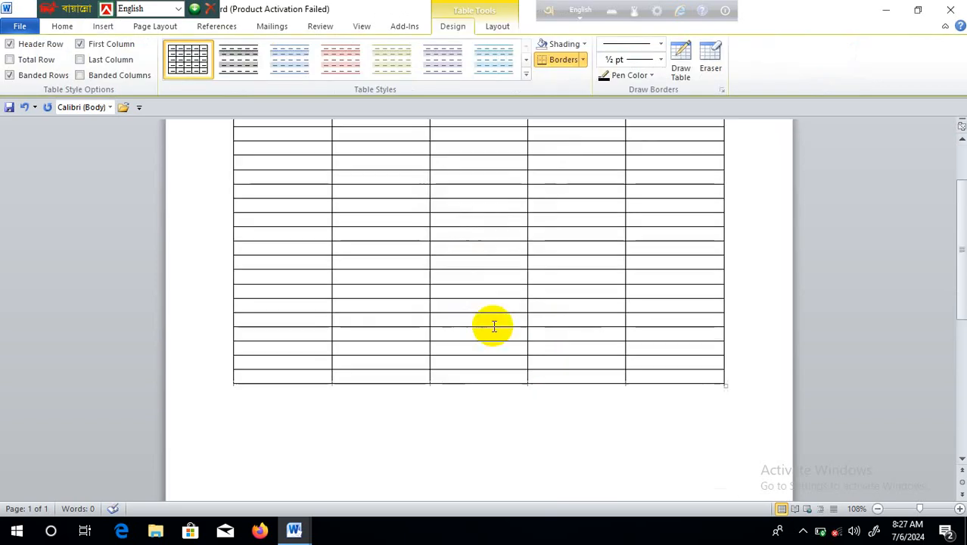
scroll(492, 324, up, 2)
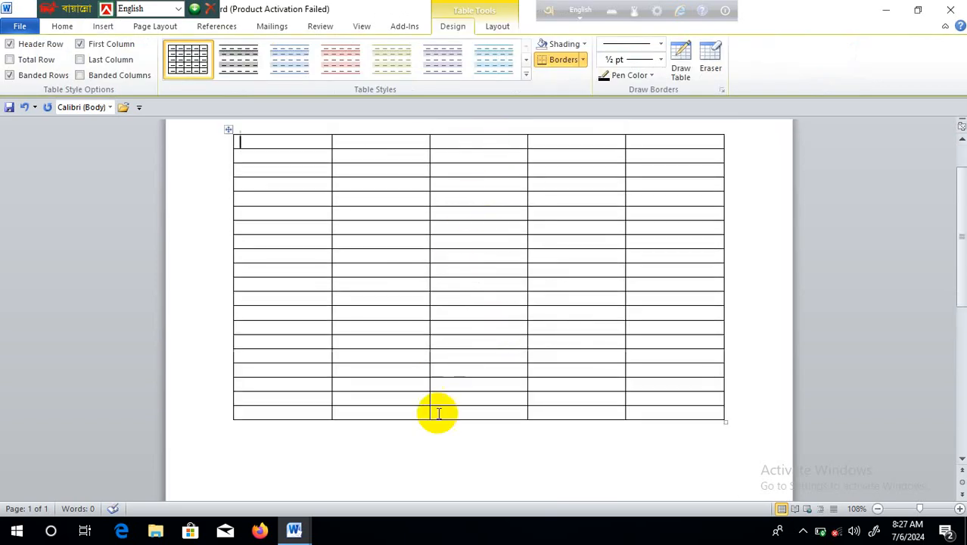
scroll(584, 348, up, 2)
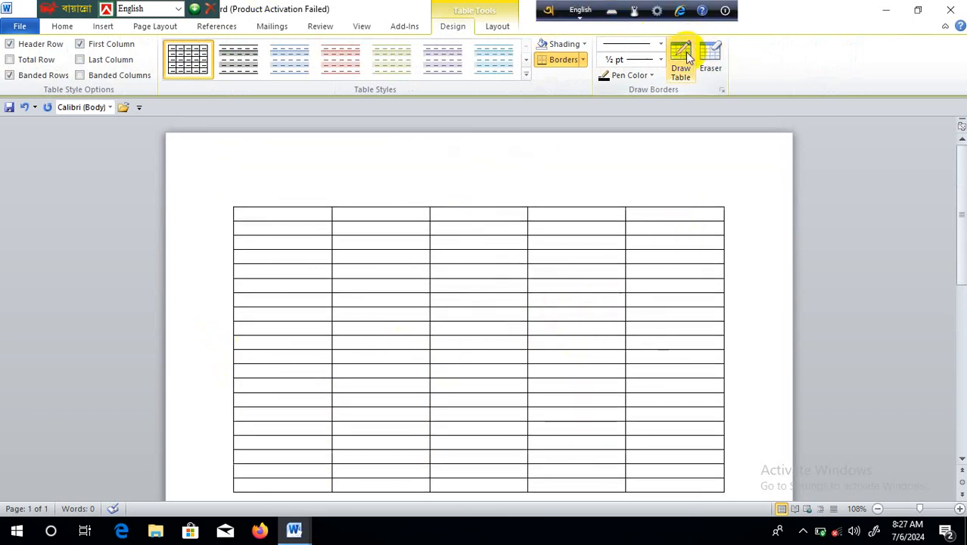
Look over the table layout and view commands, and undo the insertion of the 20-row table
click(498, 26)
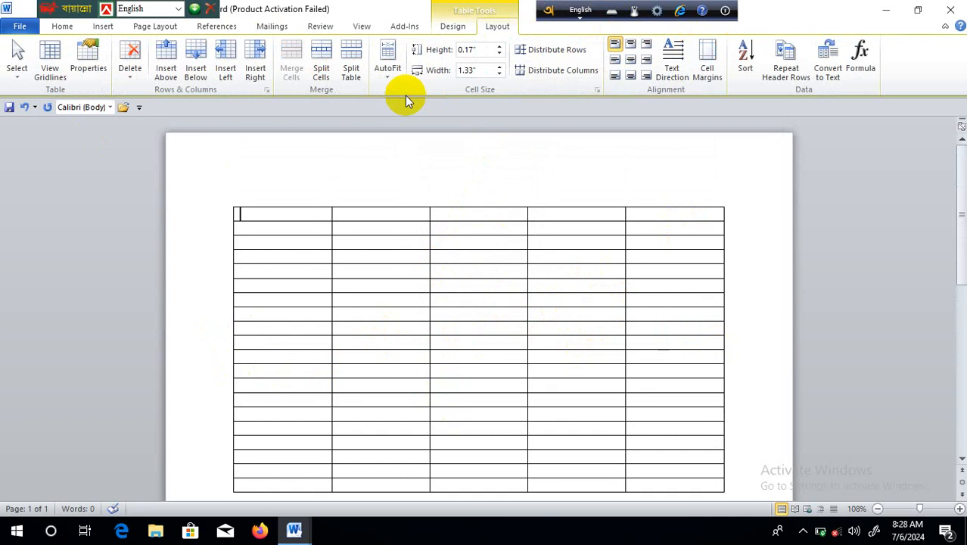
click(361, 25)
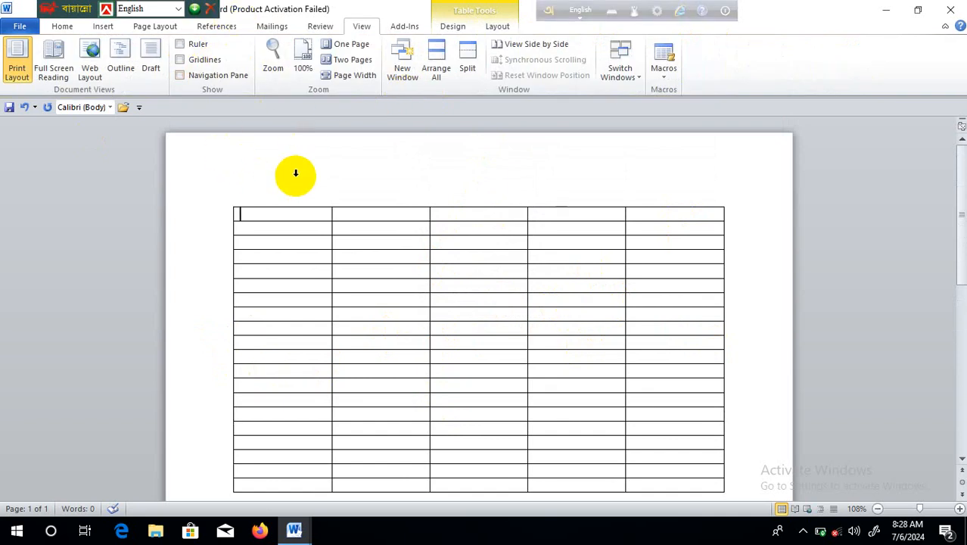
scroll(316, 379, down, 2)
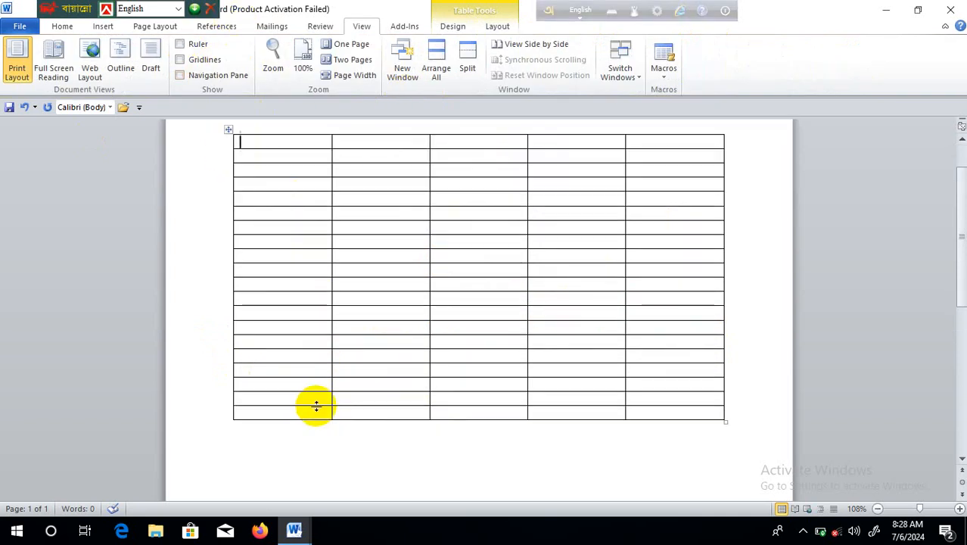
key(ctrl+z)
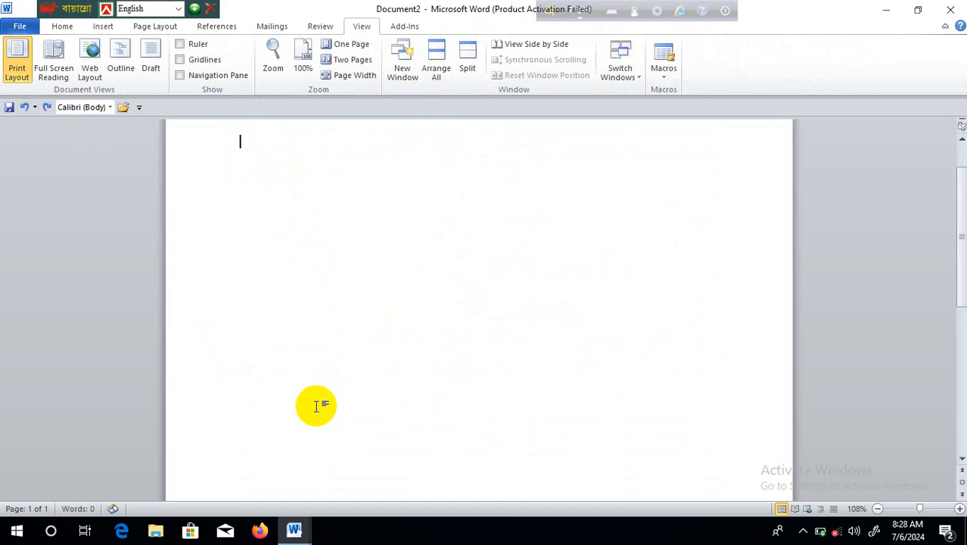
Draw a 7-point star shape about 5.2" wide and 4.24" high across the middle of the page
click(107, 34)
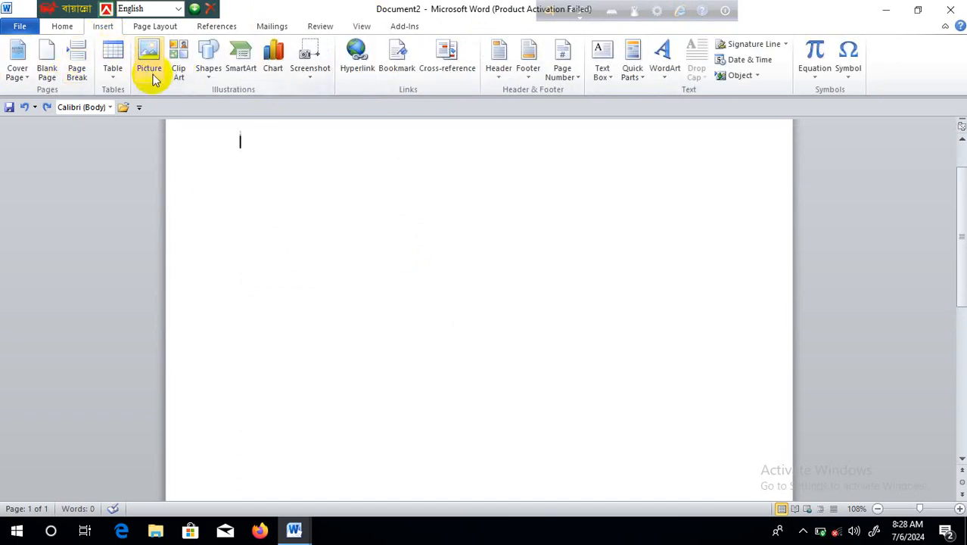
click(212, 74)
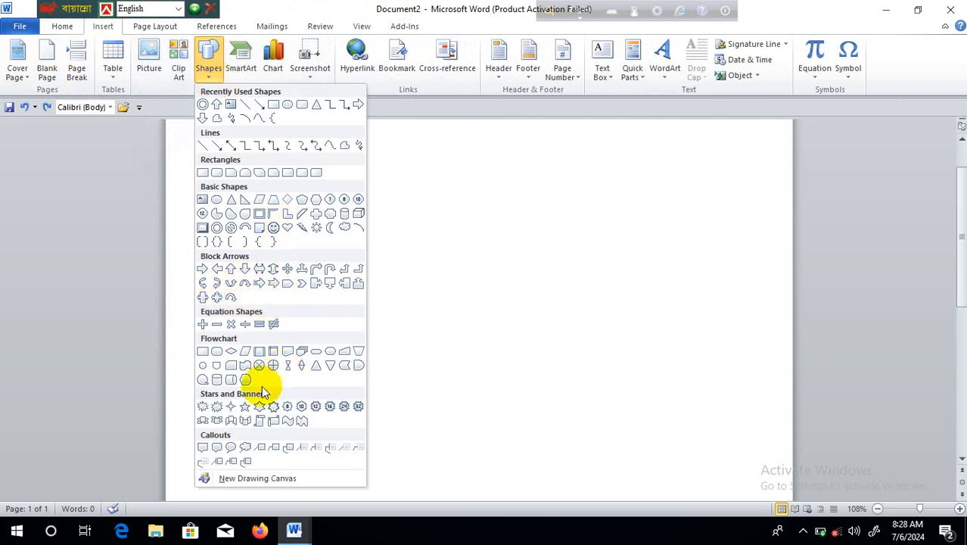
click(274, 409)
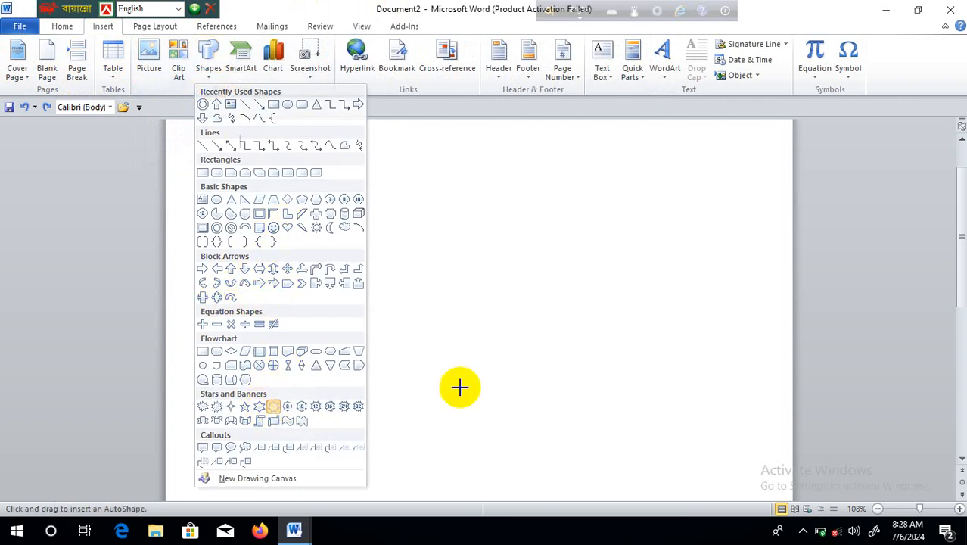
mouse_move(270, 132)
mouse_down()
mouse_move(430, 289)
mouse_move(651, 427)
mouse_move(656, 445)
mouse_up()
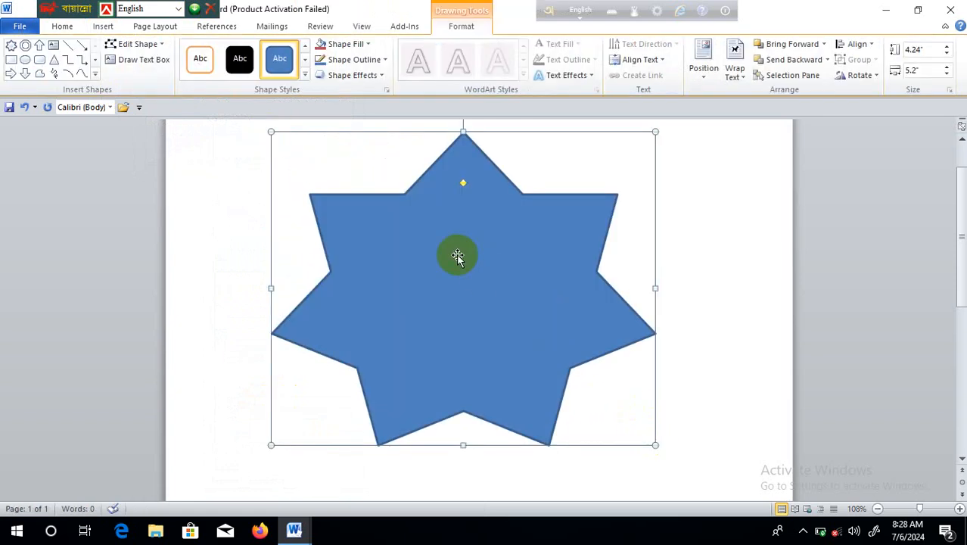
Insert the portrait of the girl with the purple background from the Desktop folder and delete it from the page again
click(104, 27)
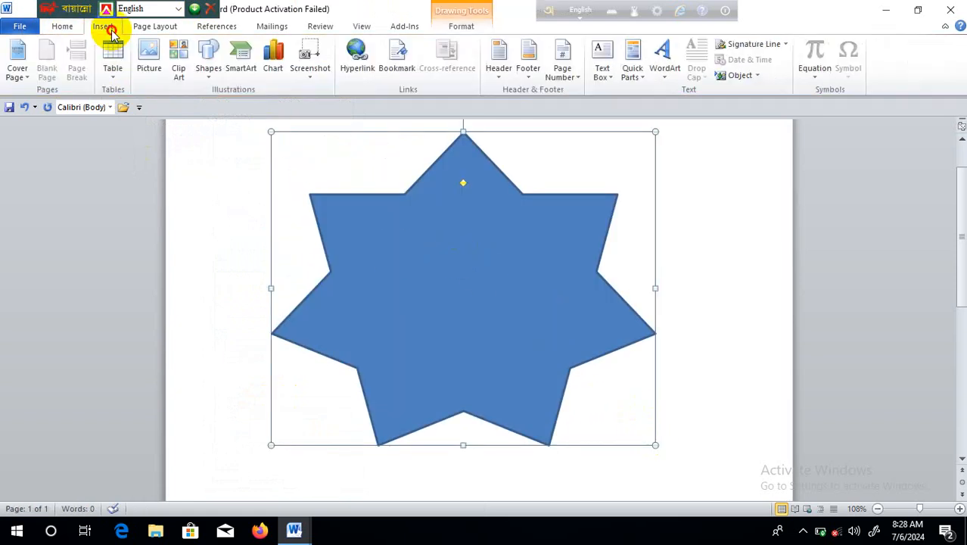
click(151, 57)
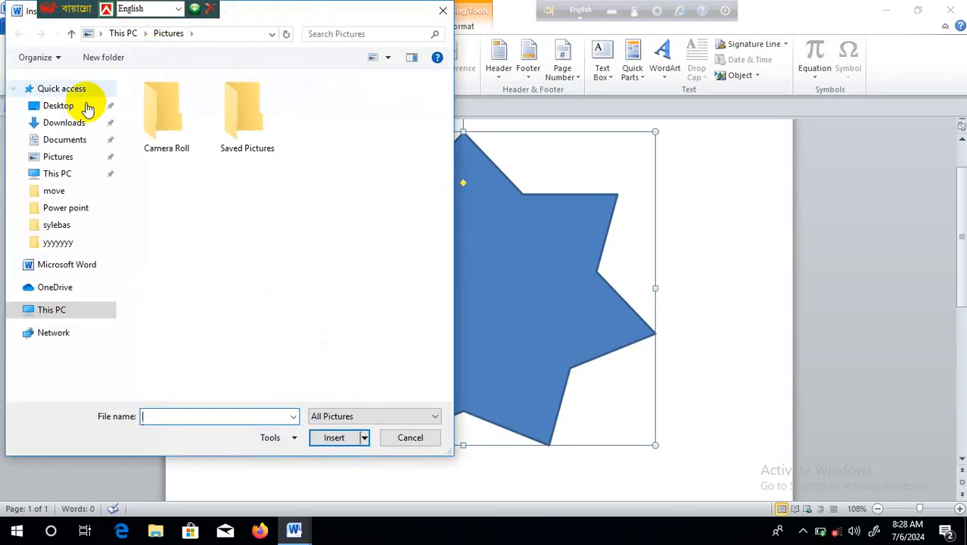
click(72, 106)
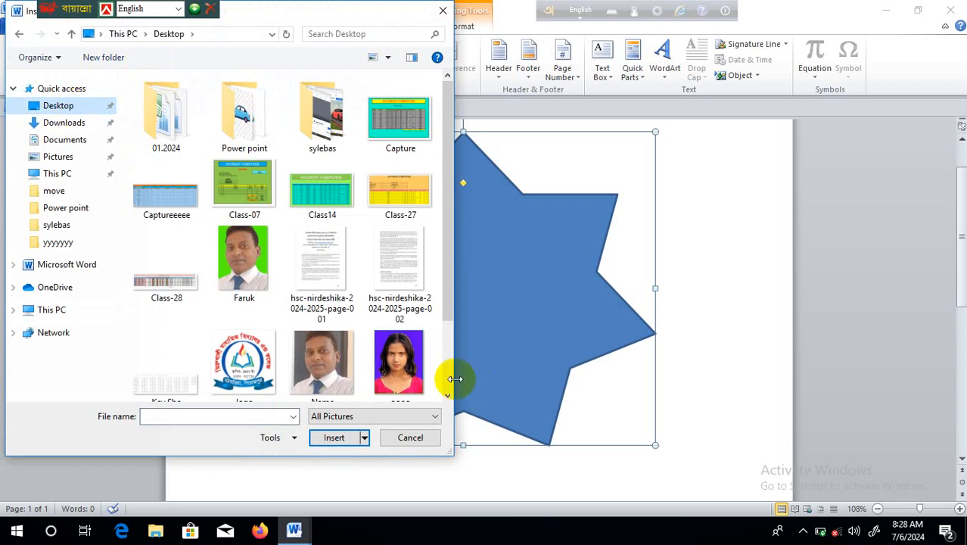
double_click(401, 363)
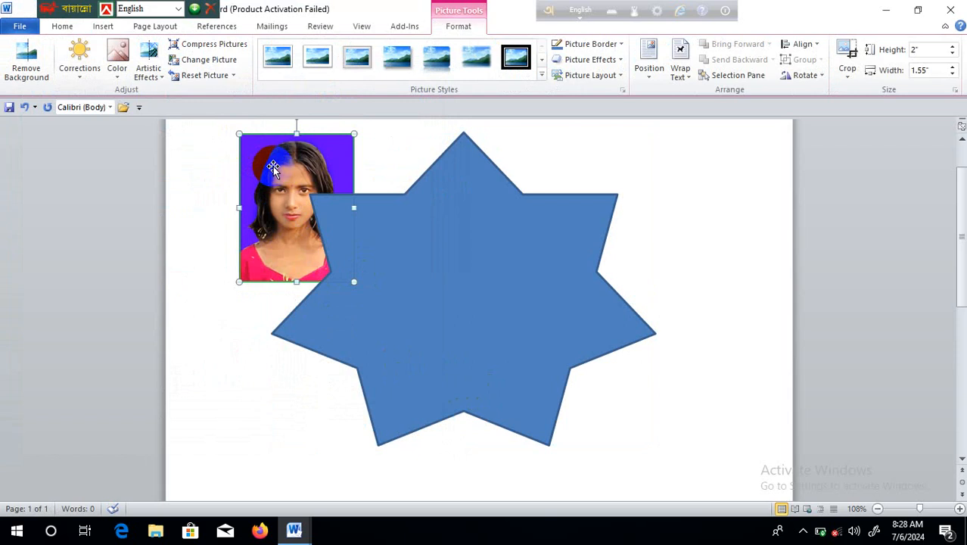
key(Delete)
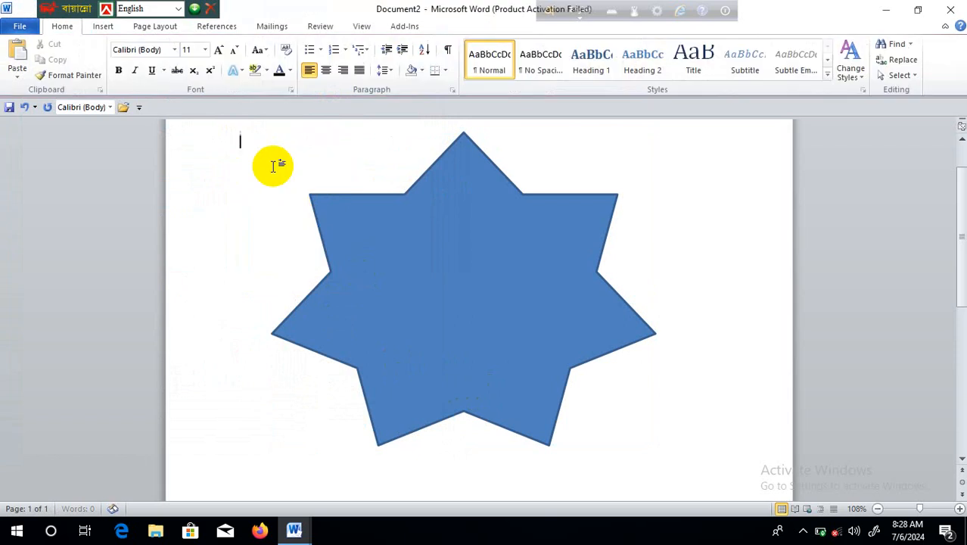
Enable text entry inside the 7-point star shape with Add Text
click(422, 243)
right_click(423, 243)
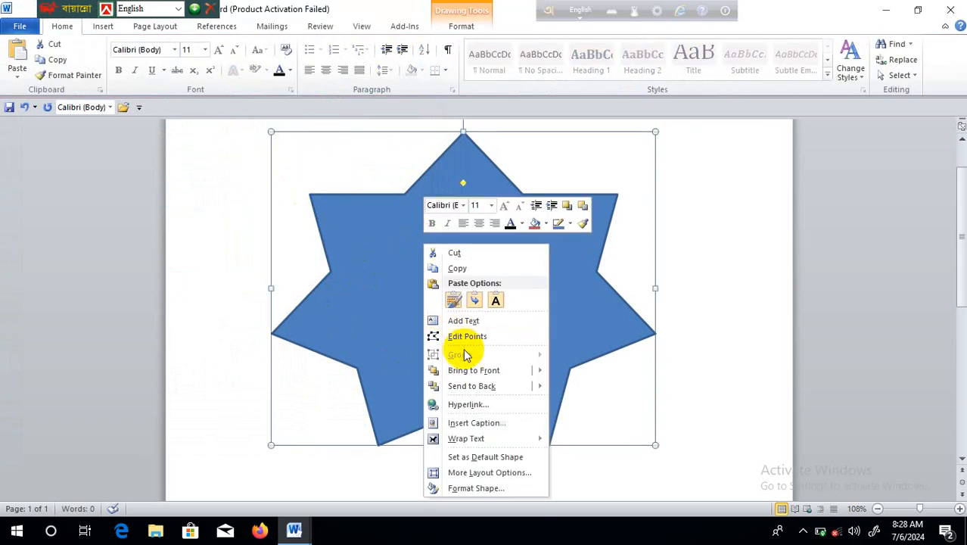
click(465, 321)
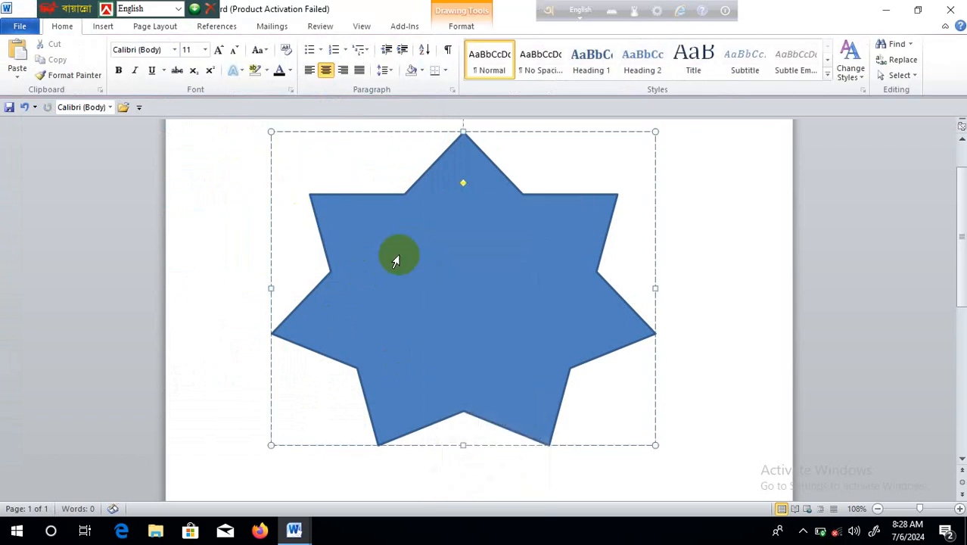
Open the picture file selection for inserting a picture inside the star shape
click(105, 27)
click(150, 68)
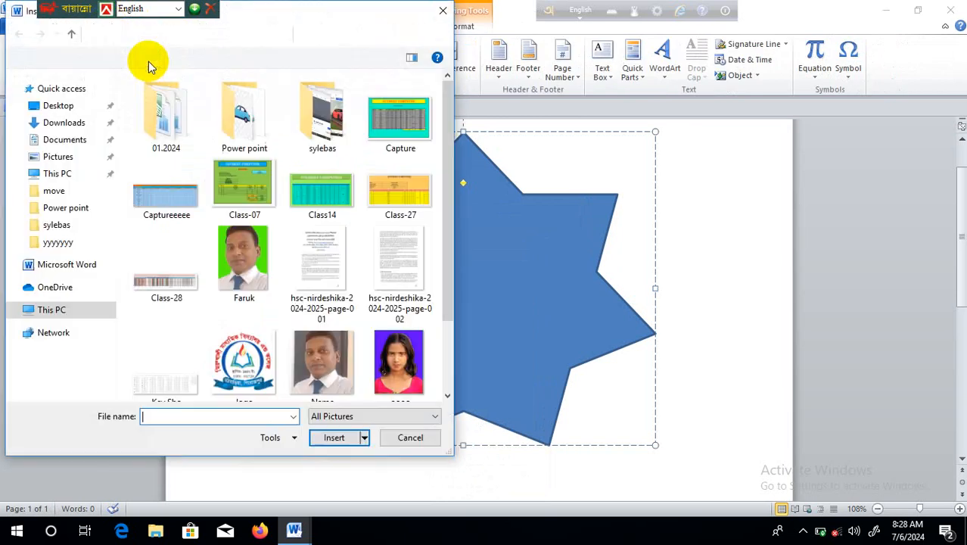